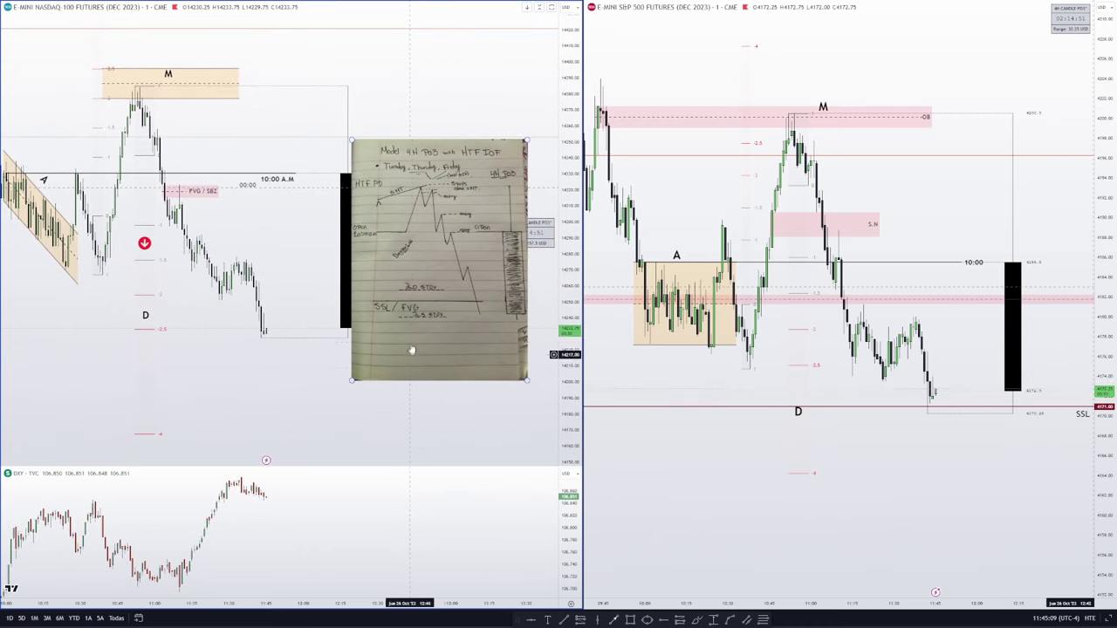
Adjust the size and position of the handwritten 4H PO3 model image beside the Nasdaq price action
drag(548, 371, 573, 406)
drag(524, 385, 507, 387)
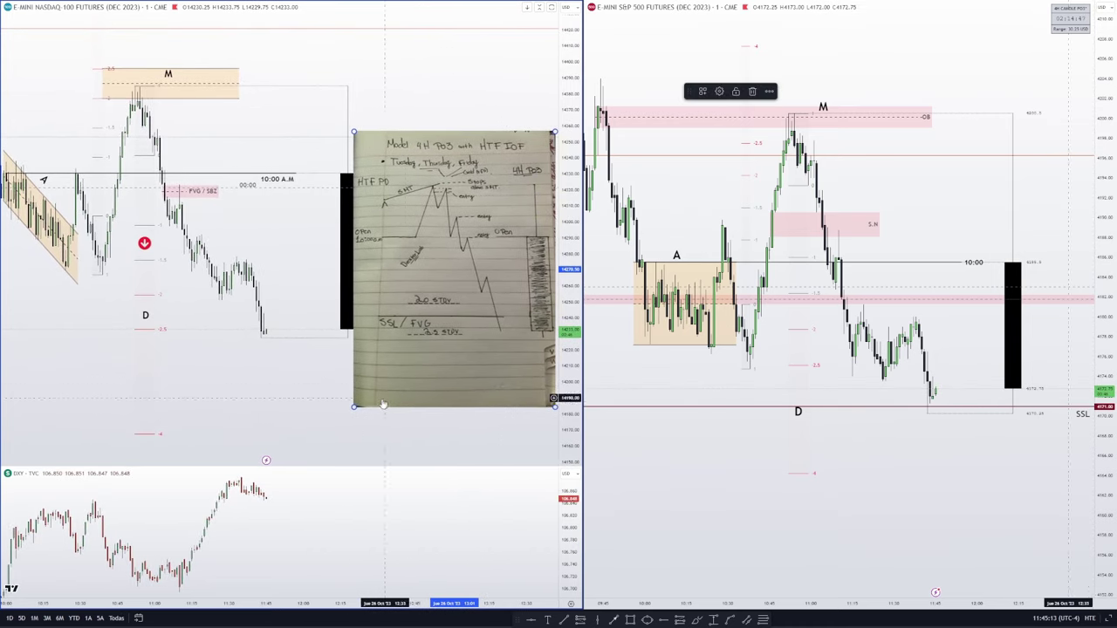
drag(354, 406, 398, 365)
mouse_move(425, 421)
mouse_down()
mouse_move(445, 423)
mouse_move(433, 423)
mouse_up()
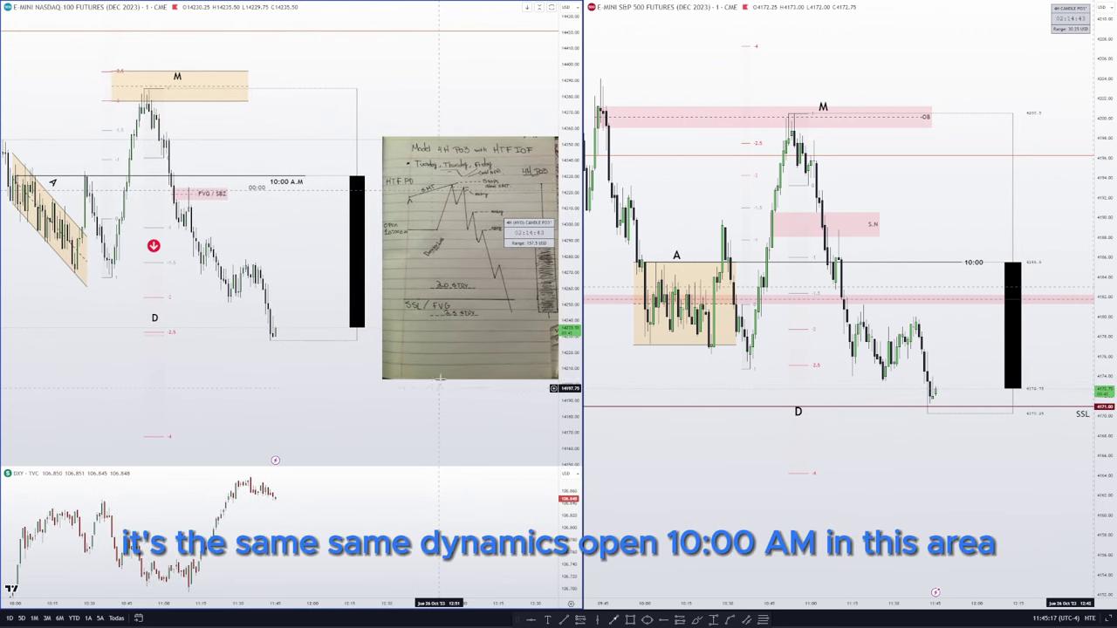
click(445, 247)
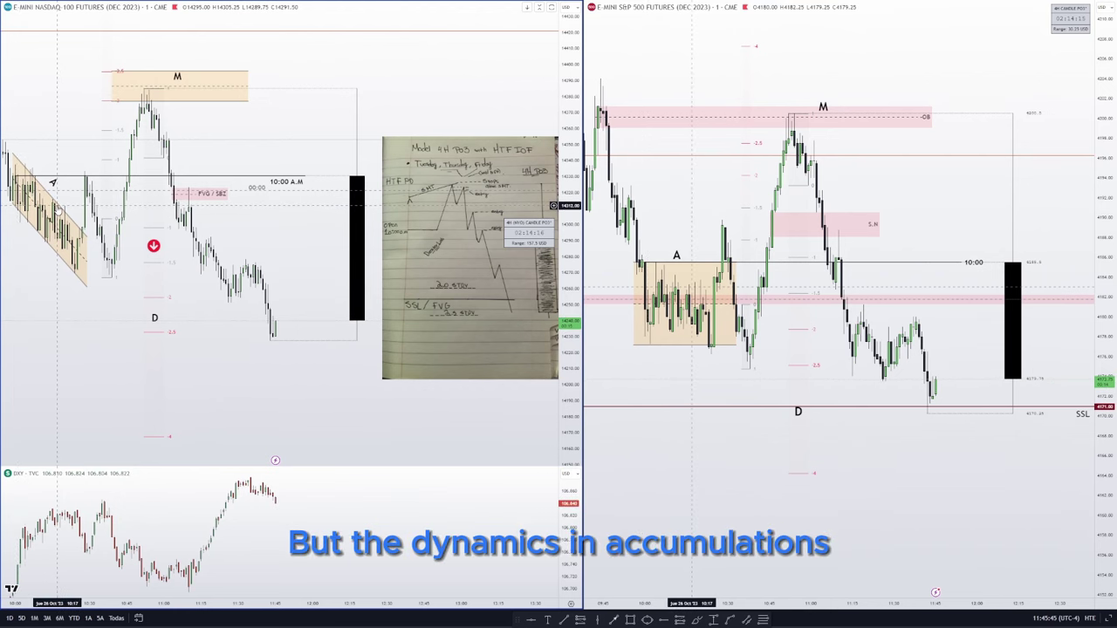
Examine the Nasdaq accumulation phase inside the descending channel marked A and compare the whole move with the handwritten model
drag(307, 378, 351, 375)
scroll(58, 252, up, 3)
drag(39, 284, 458, 349)
scroll(427, 356, up, 3)
drag(569, 375, 569, 266)
scroll(350, 359, up, 2)
drag(331, 358, 261, 349)
scroll(253, 329, up, 1)
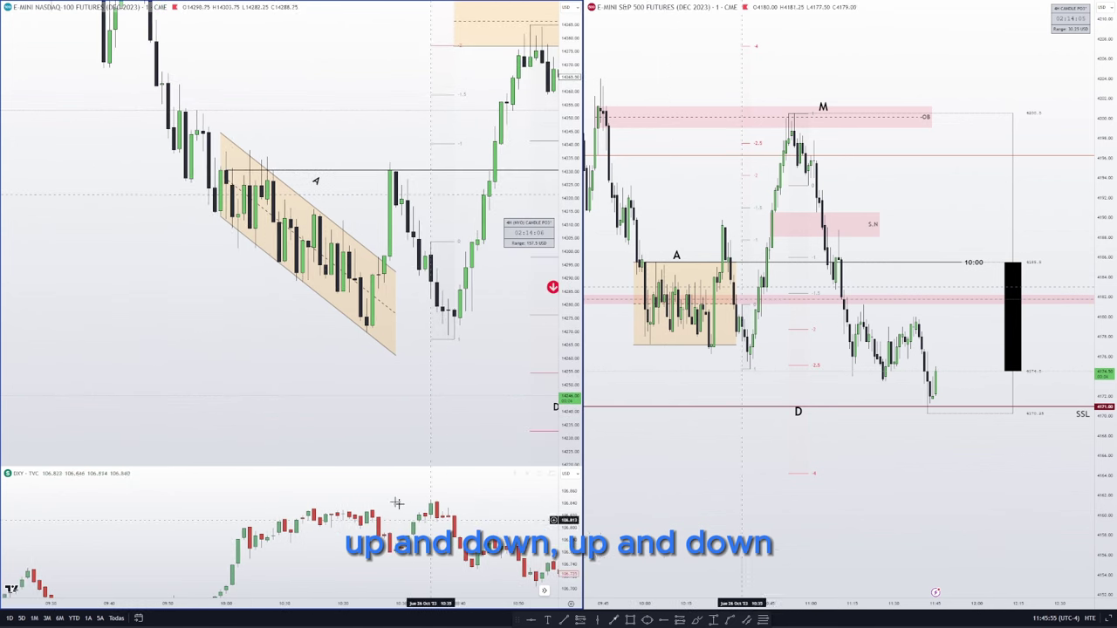
drag(429, 502, 332, 499)
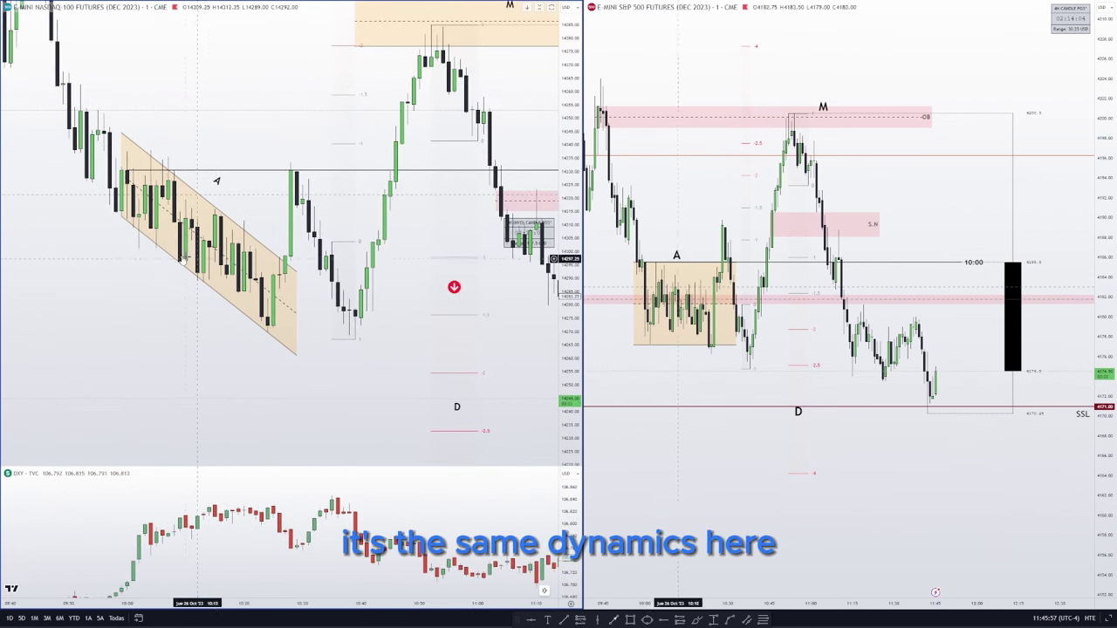
mouse_move(120, 205)
mouse_down()
mouse_move(137, 180)
mouse_move(113, 217)
mouse_up()
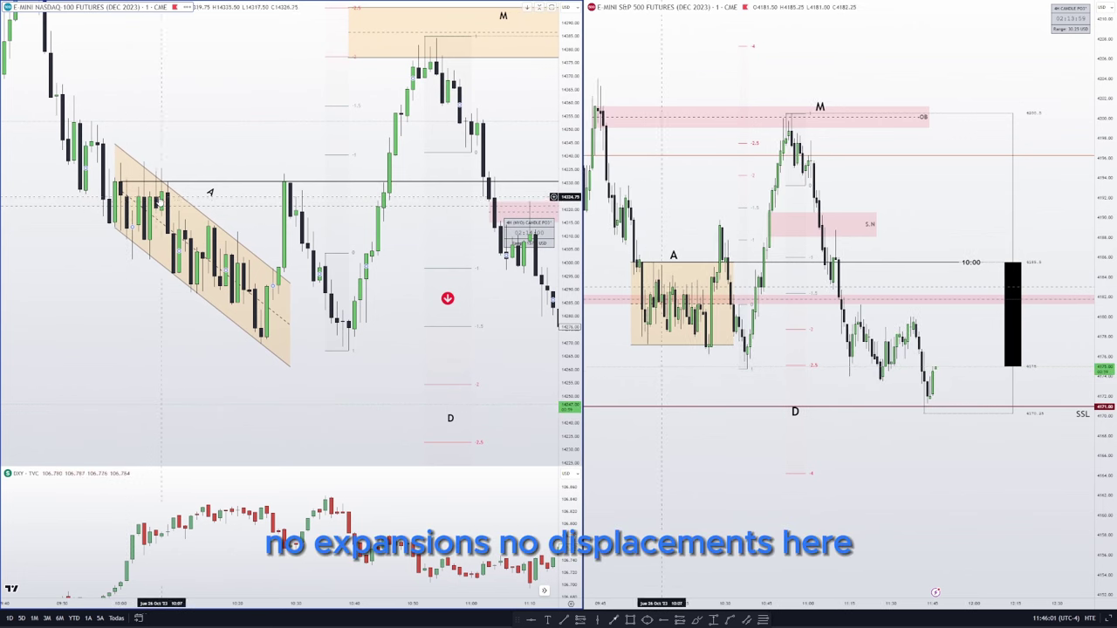
drag(174, 374, 119, 337)
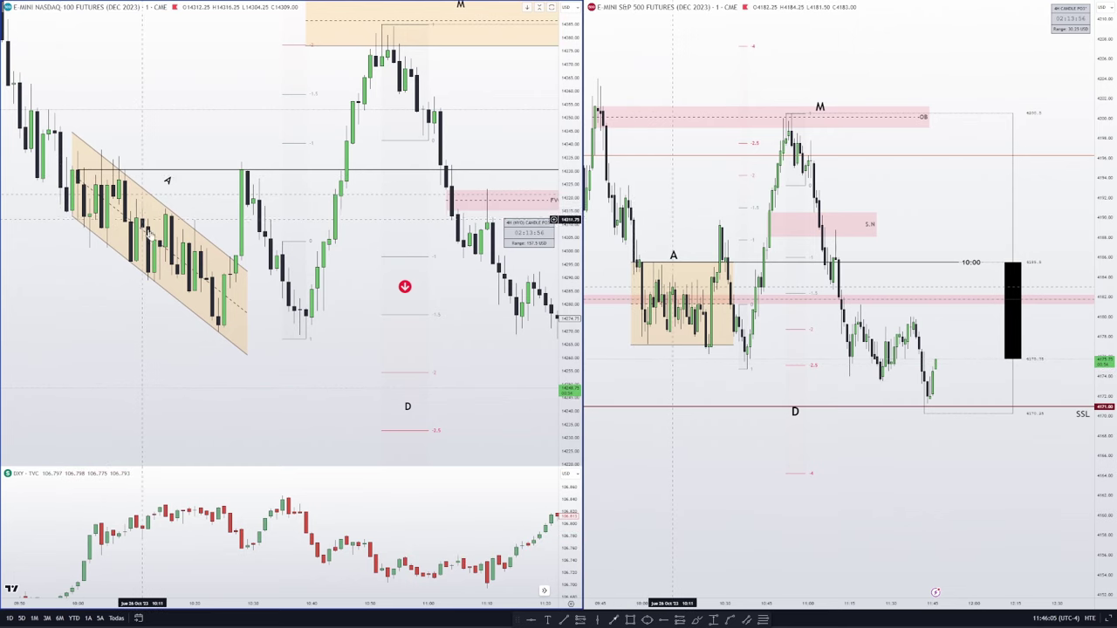
drag(278, 377, 160, 370)
drag(398, 375, 335, 373)
scroll(391, 375, down, 4)
drag(567, 344, 567, 405)
scroll(514, 297, down, 3)
drag(515, 297, 311, 293)
scroll(265, 290, down, 1)
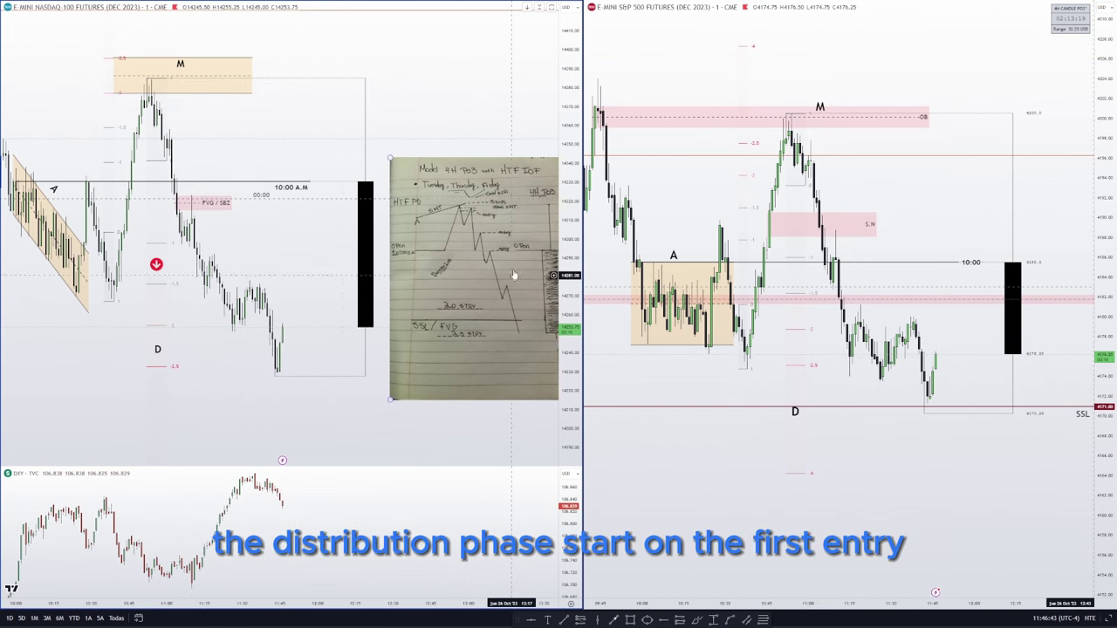
Set the Nasdaq order block line's -OB label to size 12 with right alignment, and extend the line further right
drag(231, 149, 293, 171)
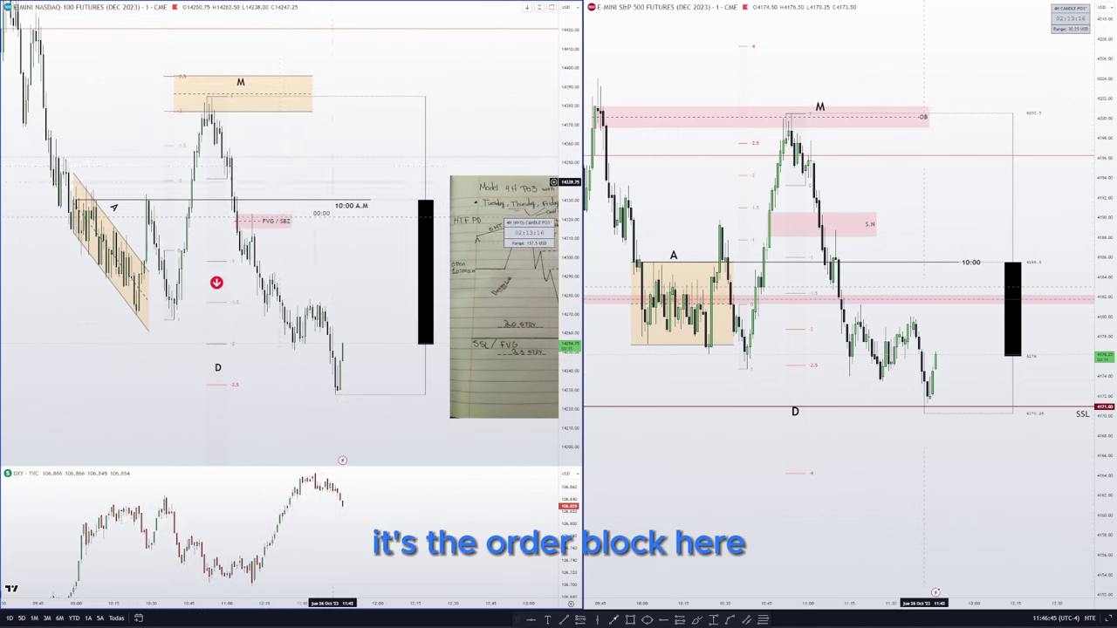
drag(518, 241, 377, 221)
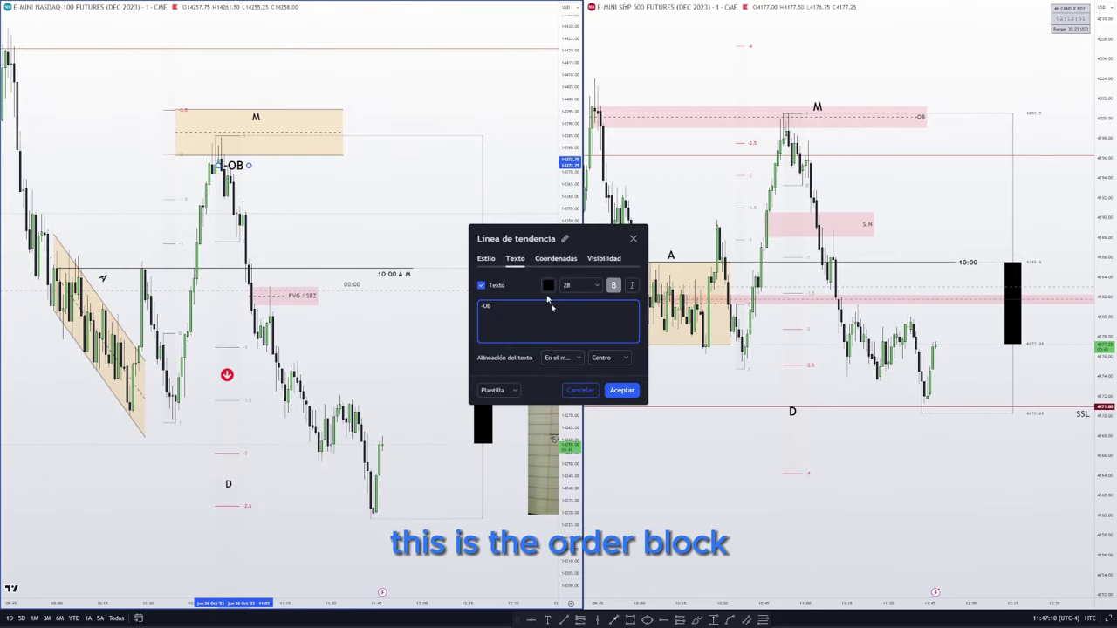
click(578, 285)
click(589, 330)
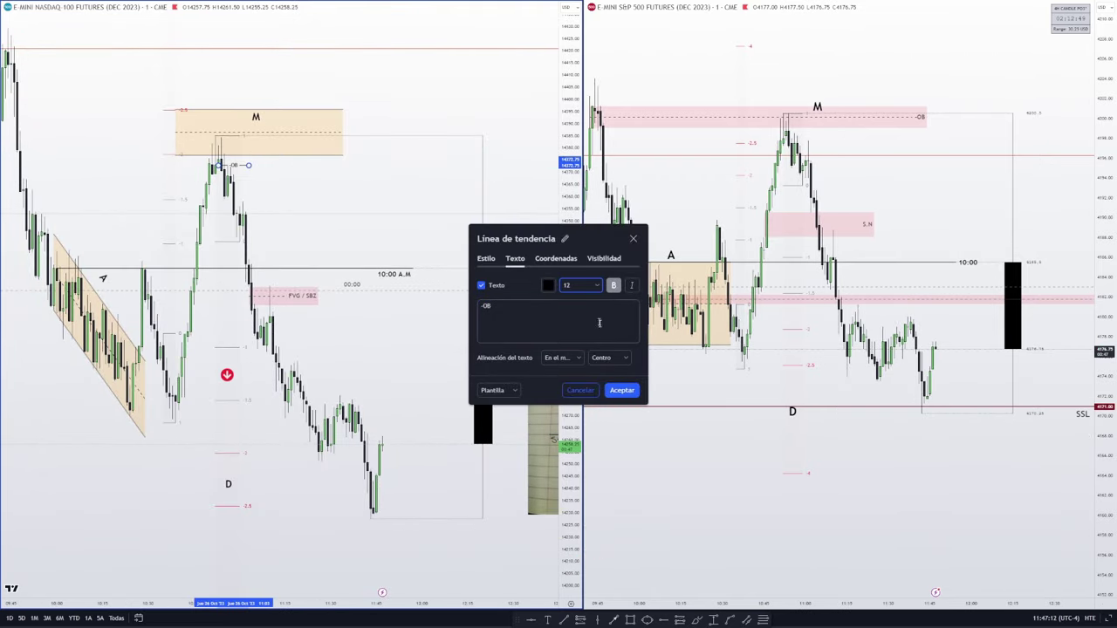
click(609, 358)
click(620, 404)
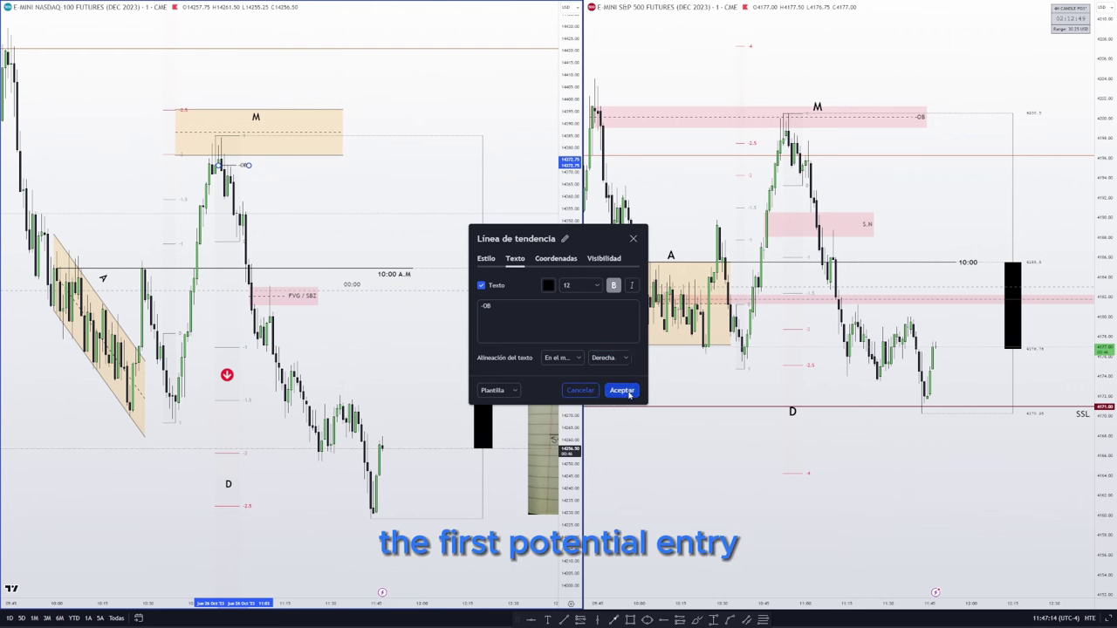
click(627, 391)
drag(255, 169, 282, 166)
Draw a rectangle over the Nasdaq price gap below the OB line, from about 14365 to 14354, and label it FVG
drag(323, 212, 149, 149)
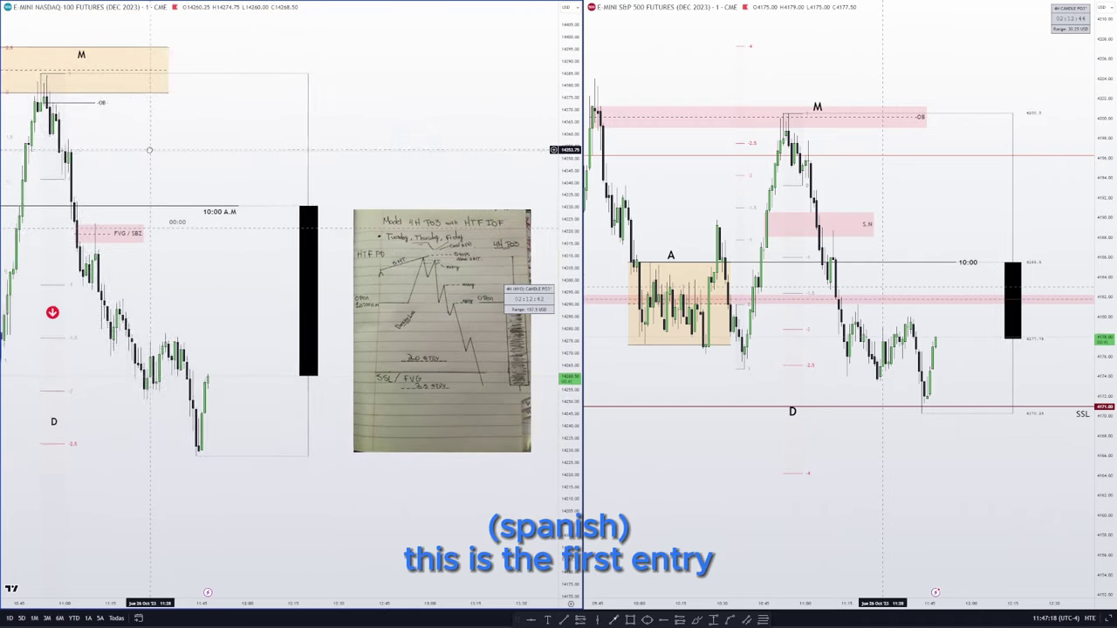
scroll(151, 150, down, 1)
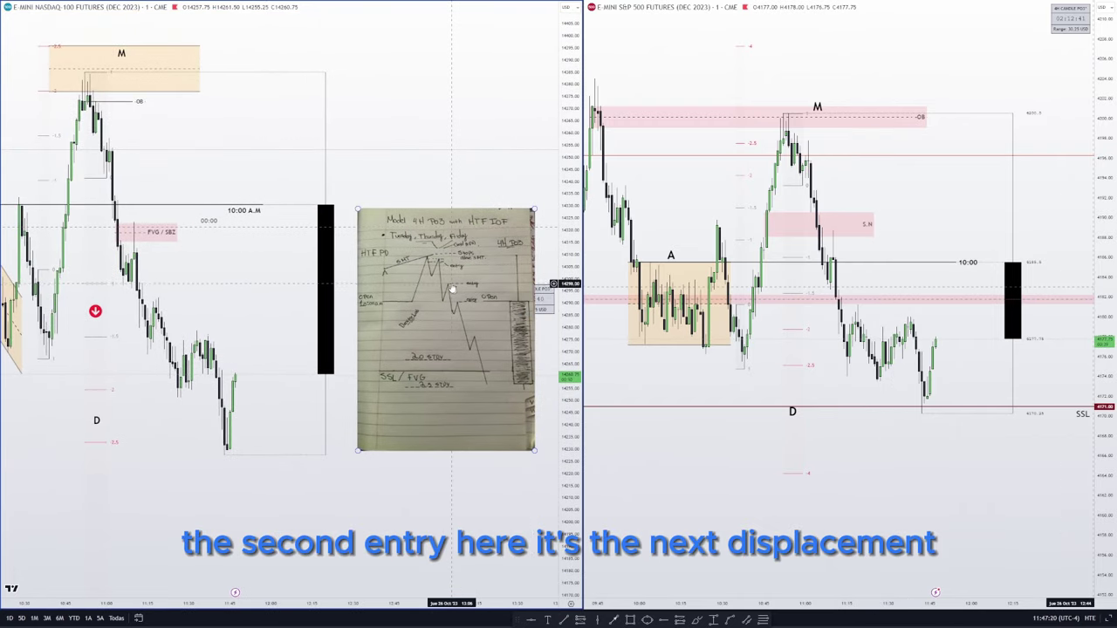
click(629, 616)
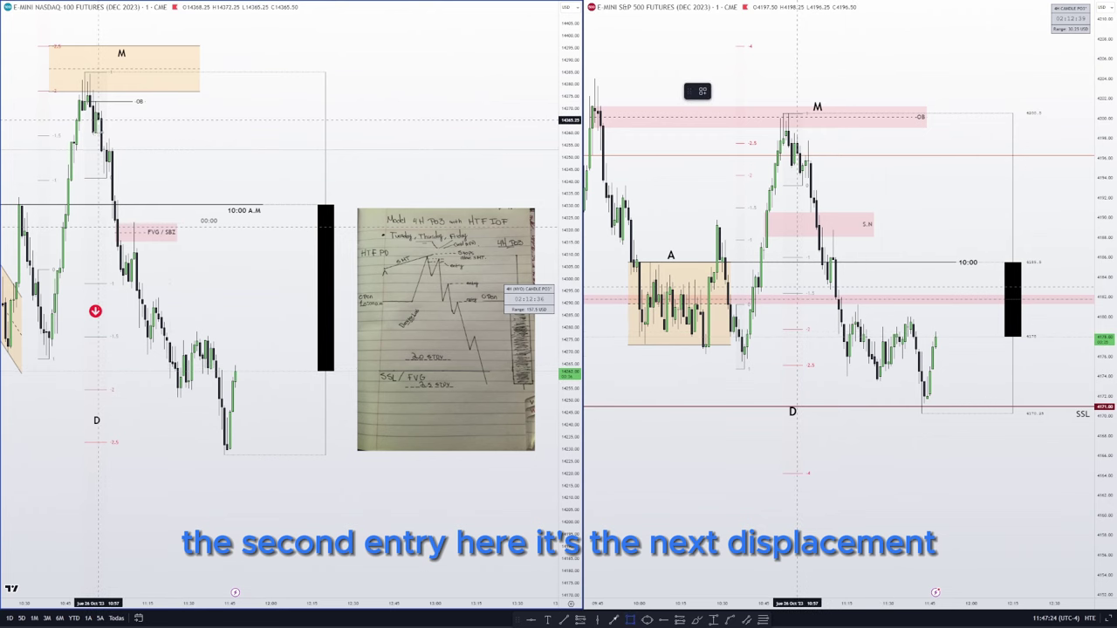
drag(98, 119, 150, 145)
double_click(150, 146)
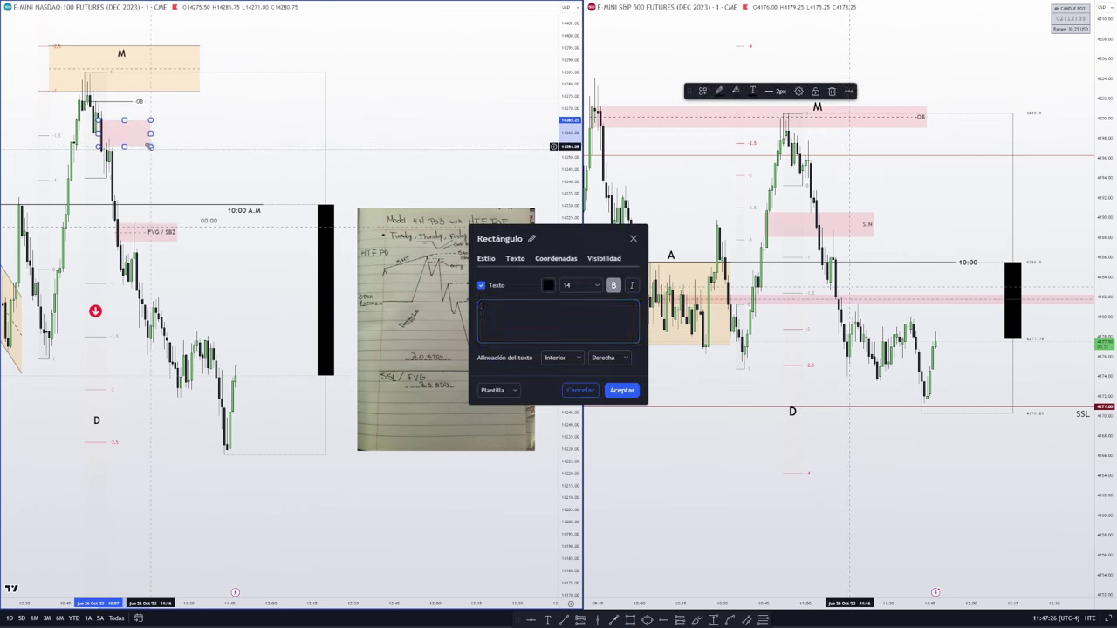
text(FVG)
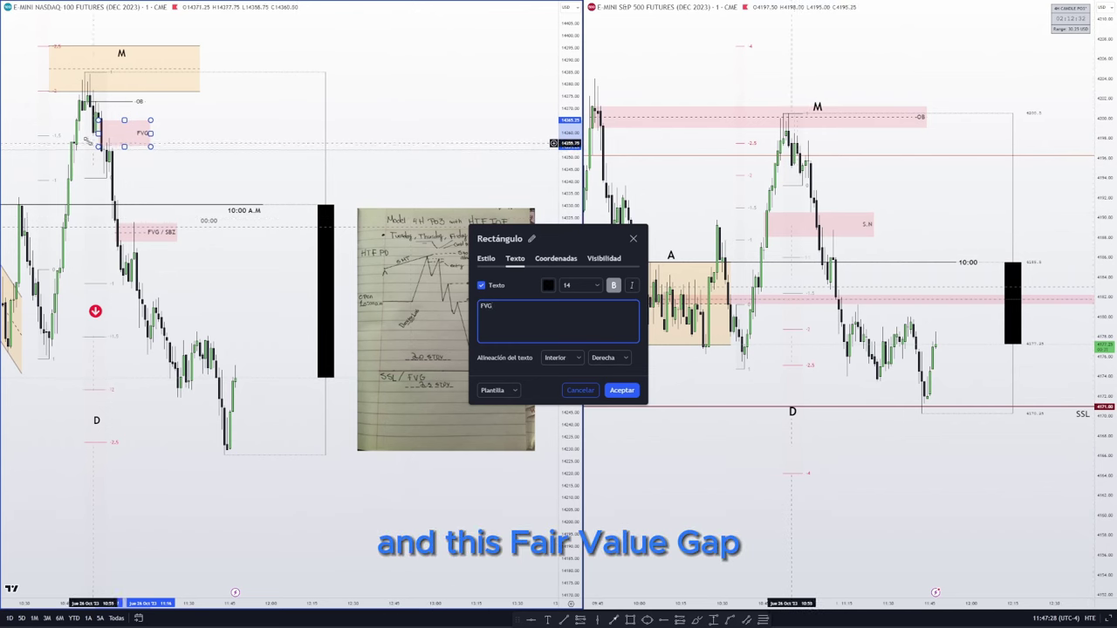
click(622, 390)
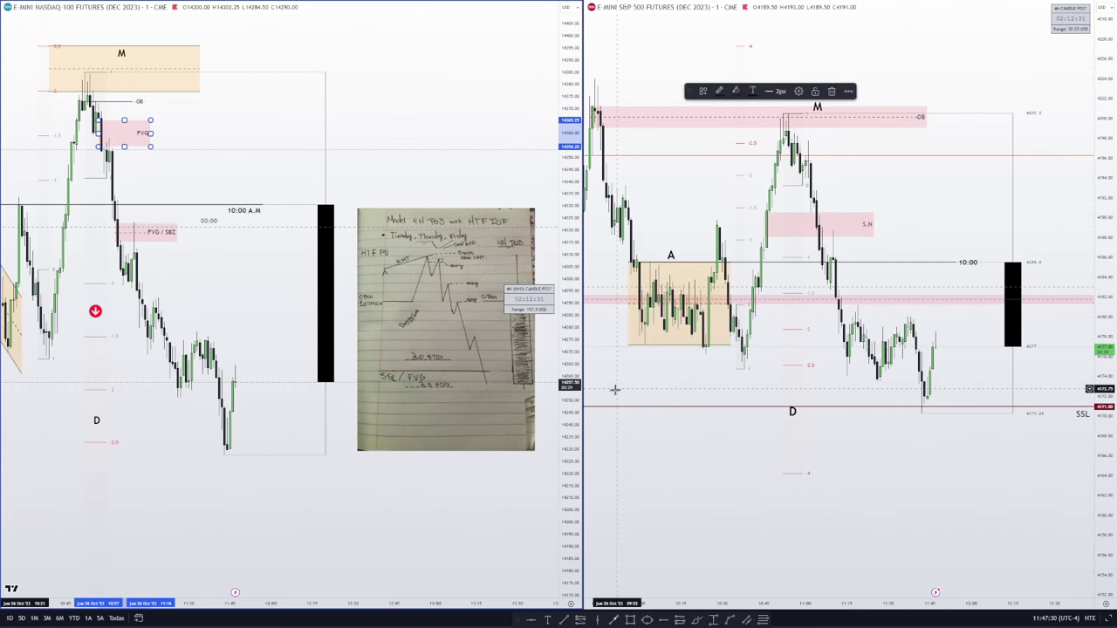
Examine the 10:00 A.M. opening level, the FVG / SBZ zone and the deviation levels on Nasdaq against the handwritten model
click(499, 311)
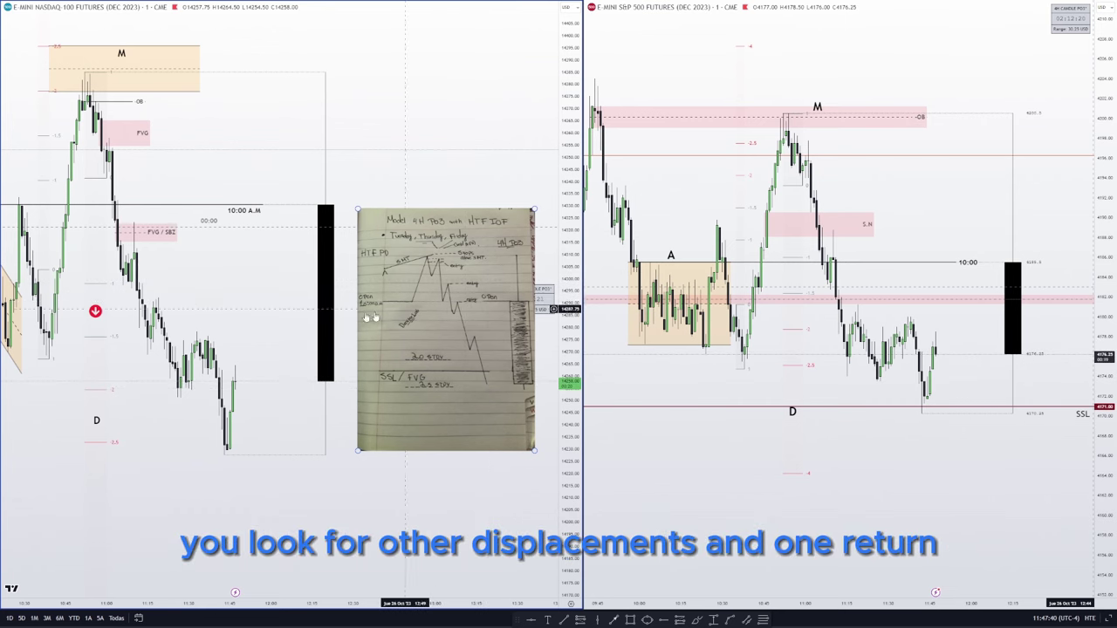
drag(226, 256, 232, 251)
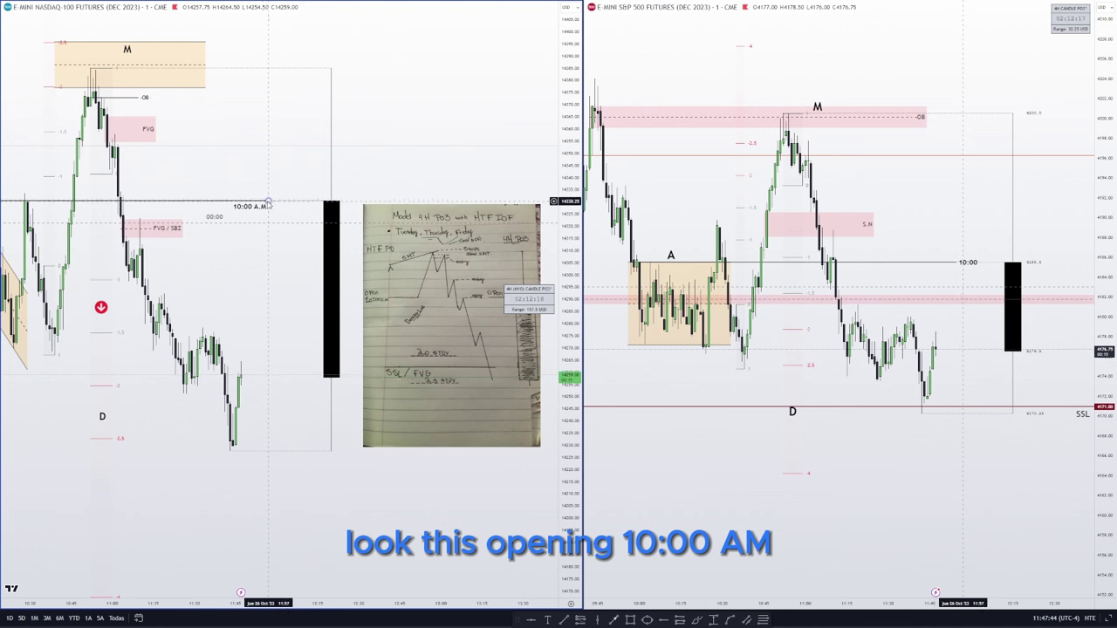
drag(268, 204, 282, 183)
click(232, 159)
drag(220, 166, 264, 163)
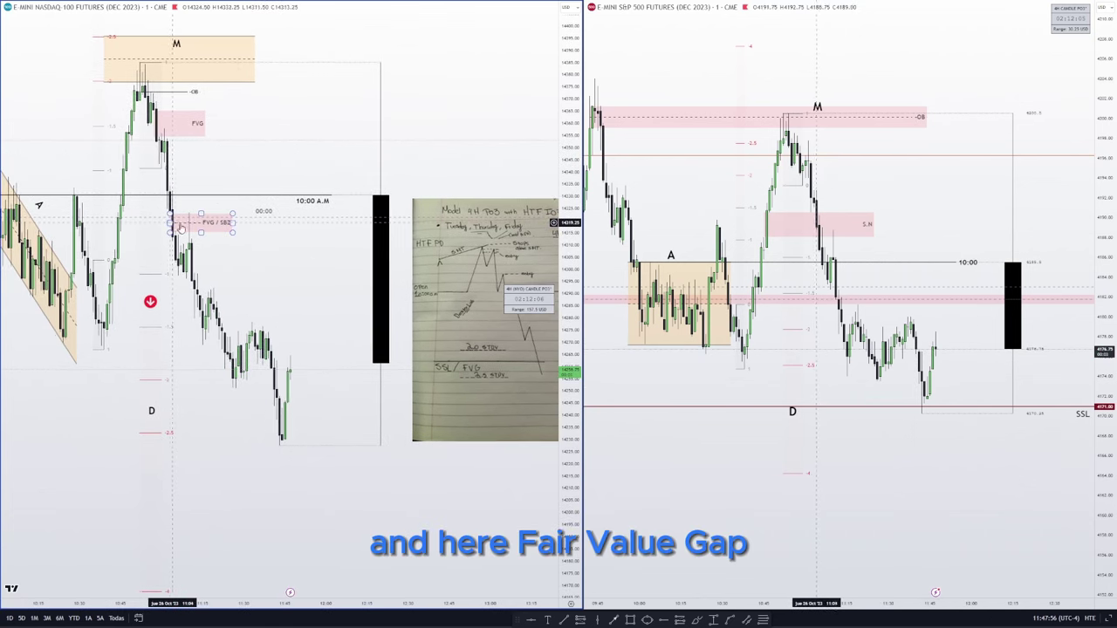
scroll(174, 221, right, 3)
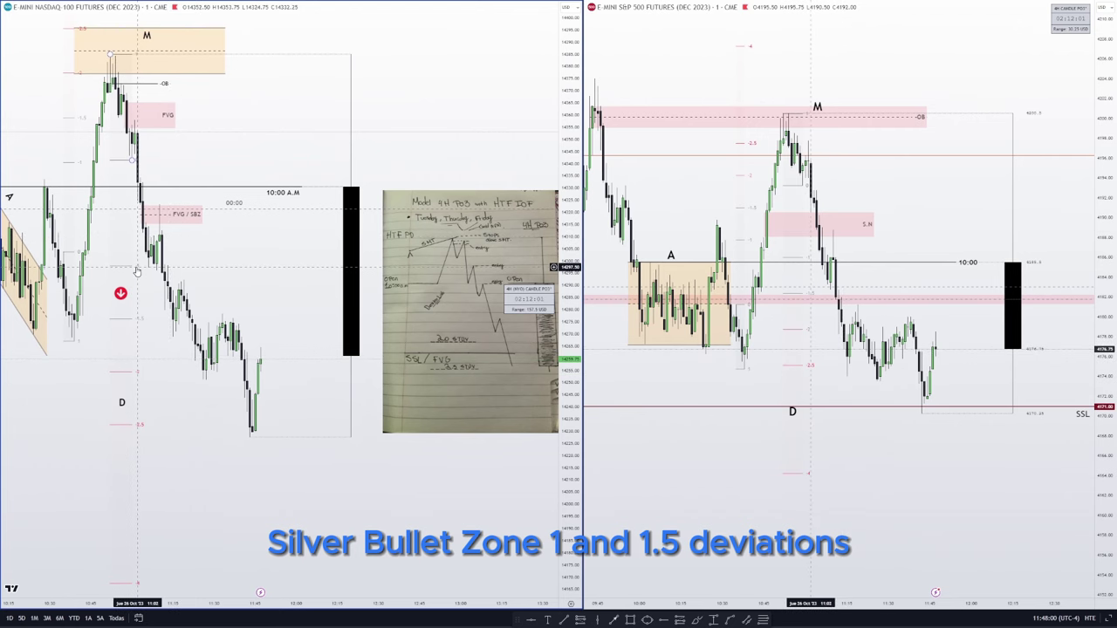
scroll(133, 271, up, 1)
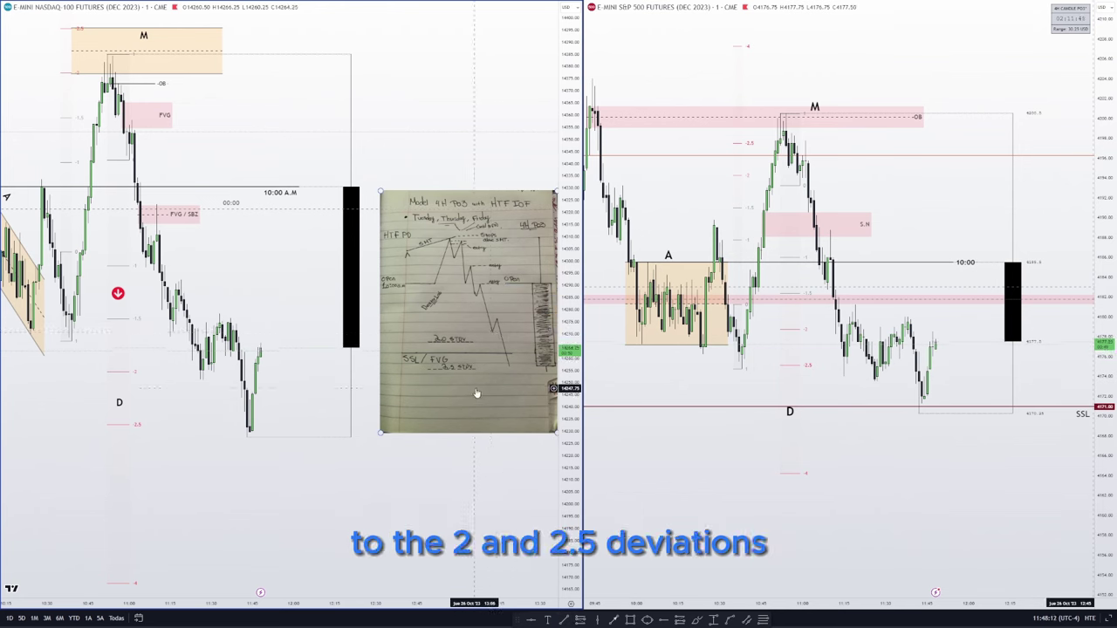
Draw two short horizontal trend lines across the highs of the Nasdaq consolidation before the last drop
click(564, 620)
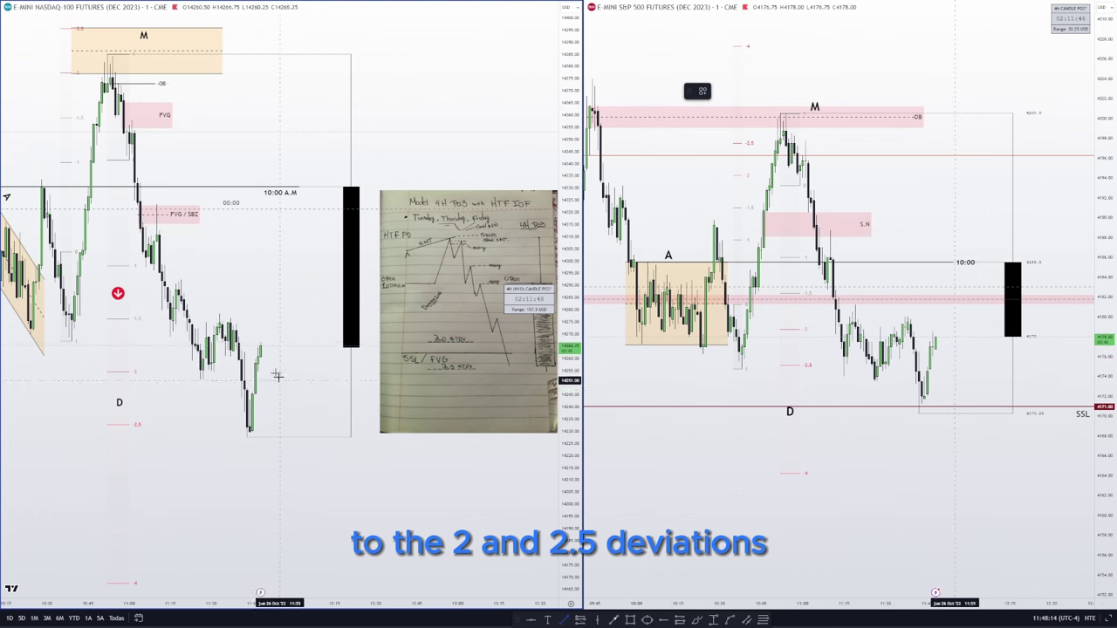
click(192, 325)
click(262, 325)
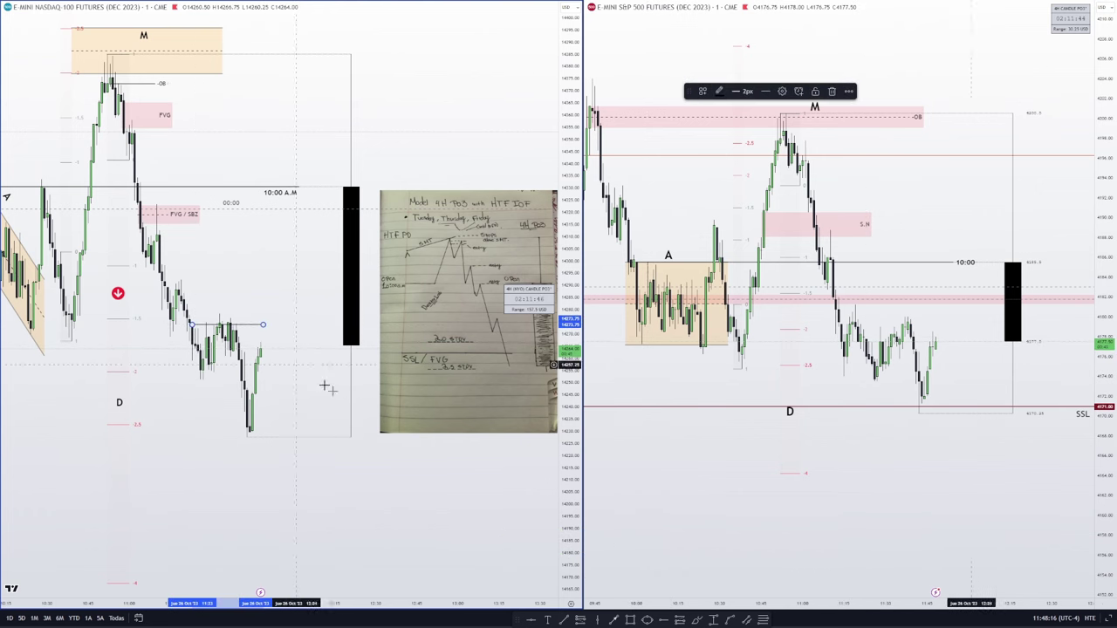
click(567, 619)
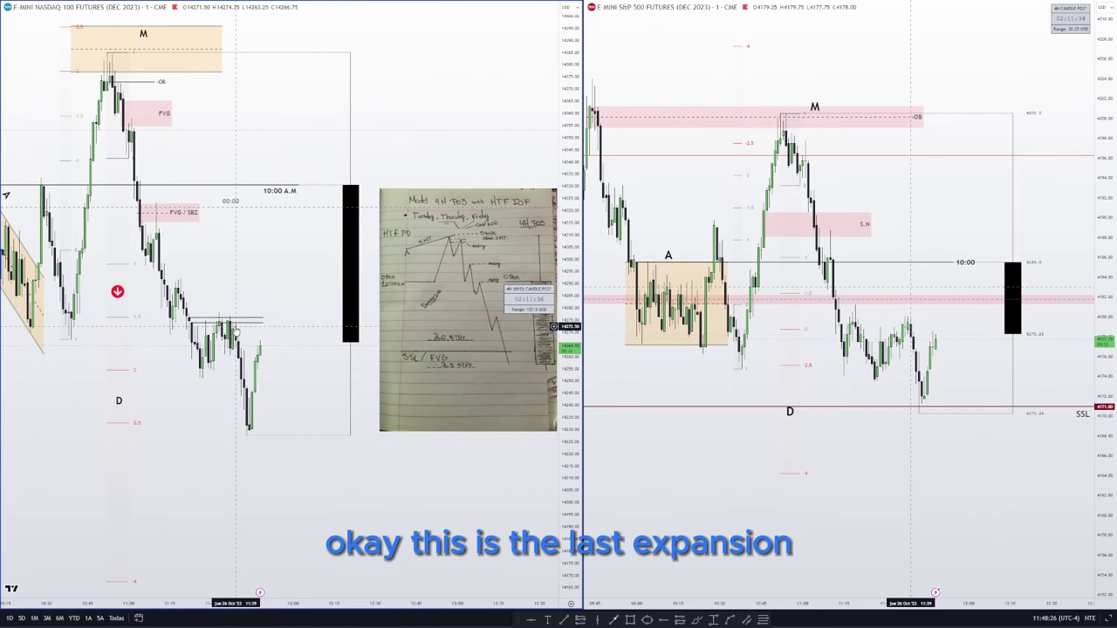
Circle the last expansion on the handwritten model and the matching consolidation highs on the Nasdaq chart with the brush
click(493, 323)
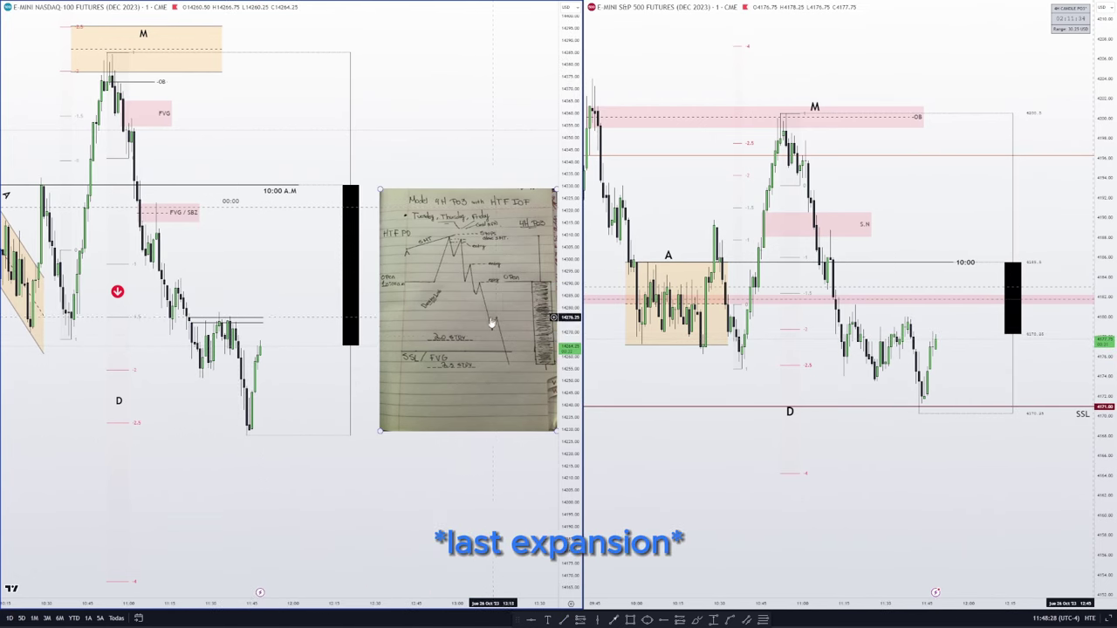
click(697, 619)
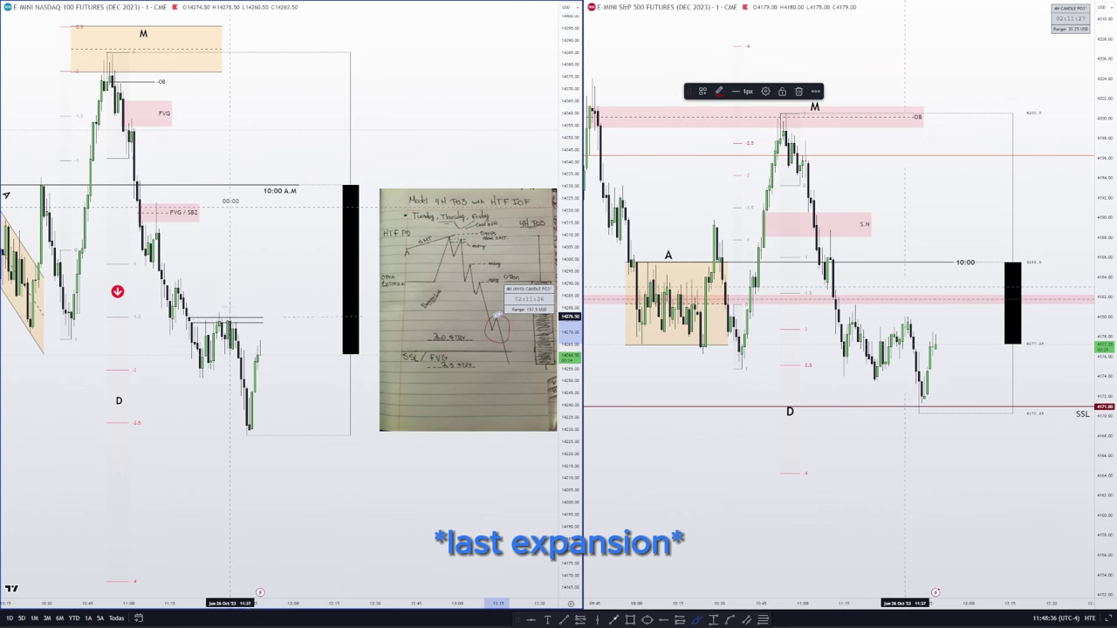
mouse_move(229, 318)
mouse_down()
mouse_move(211, 330)
mouse_move(253, 332)
mouse_move(229, 307)
mouse_up()
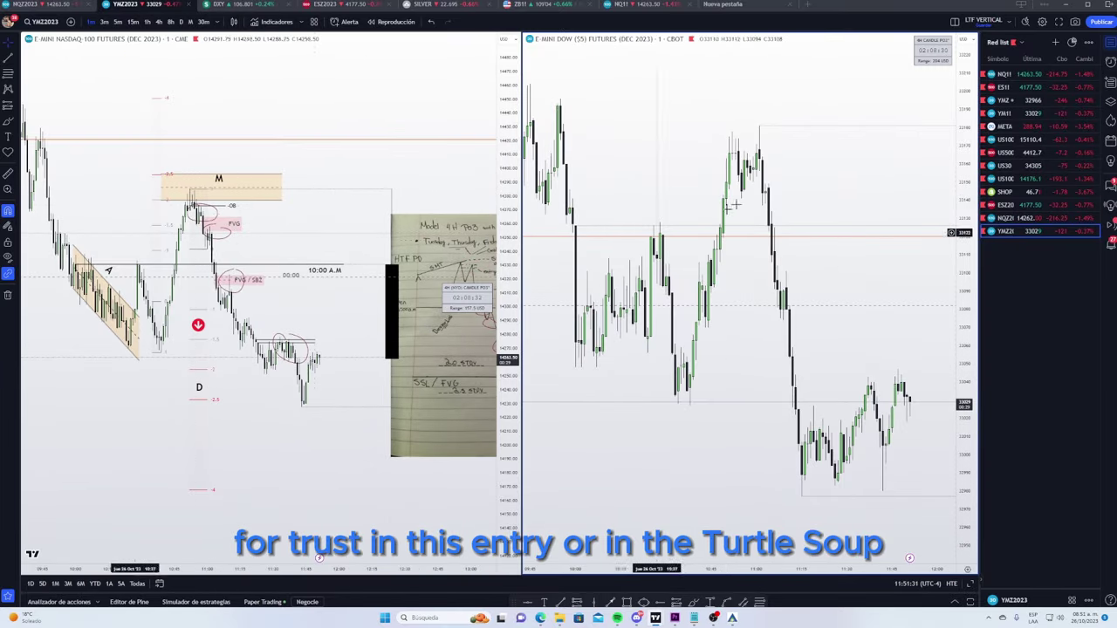
Shrink the handwritten model image and place it below the latest Nasdaq candles, clear of the price action
drag(400, 504, 329, 468)
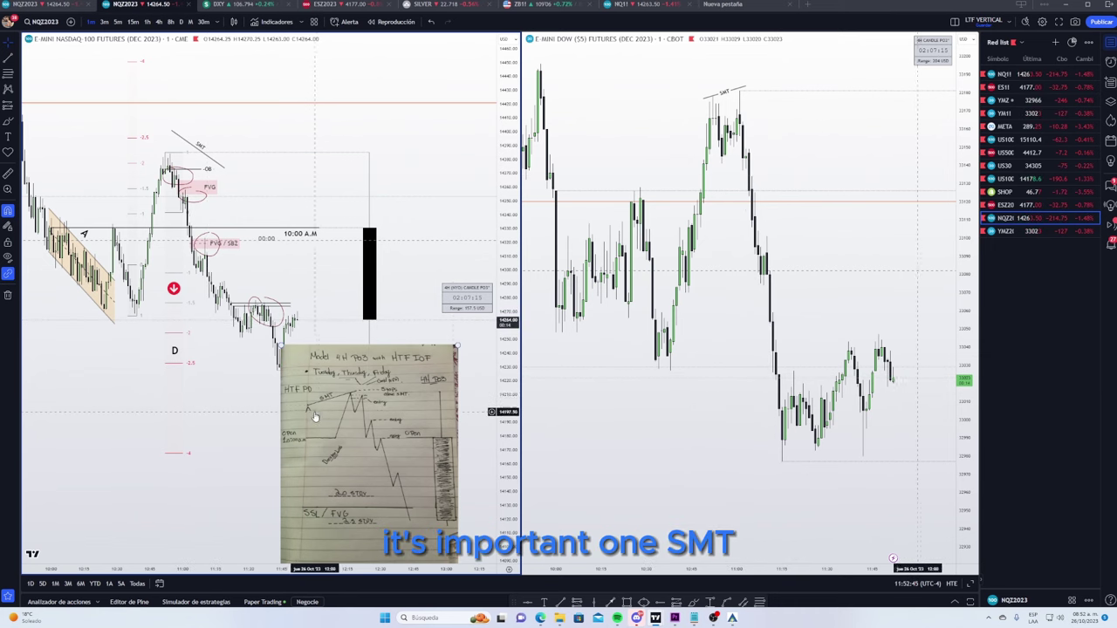
drag(308, 411, 266, 233)
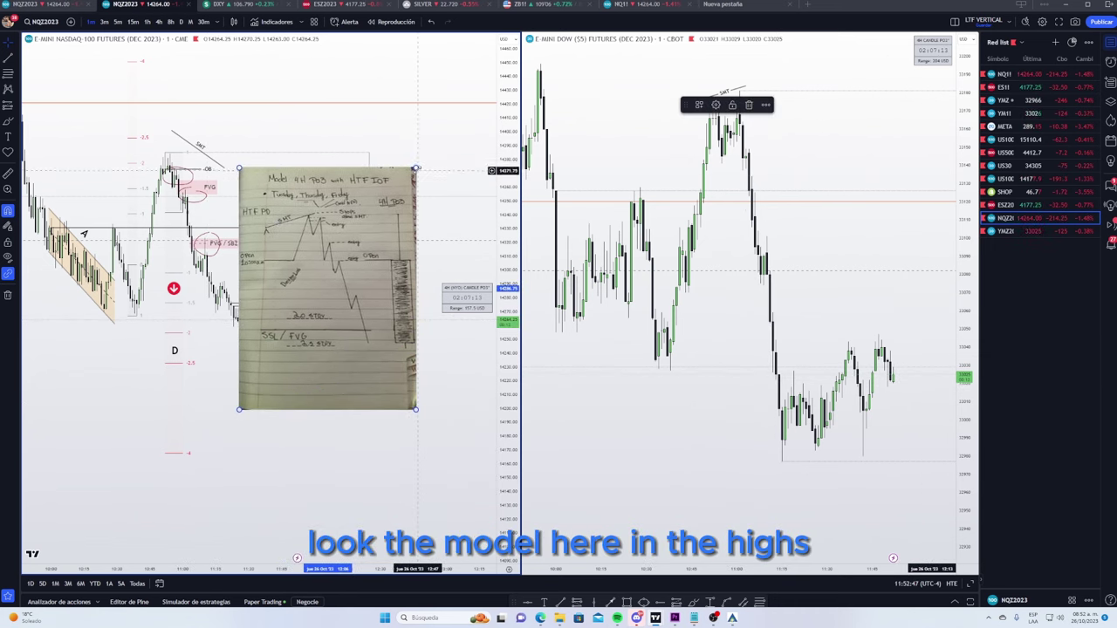
drag(417, 169, 548, 81)
drag(441, 182, 384, 297)
mouse_move(439, 172)
mouse_down()
mouse_move(482, 113)
mouse_move(430, 180)
mouse_up()
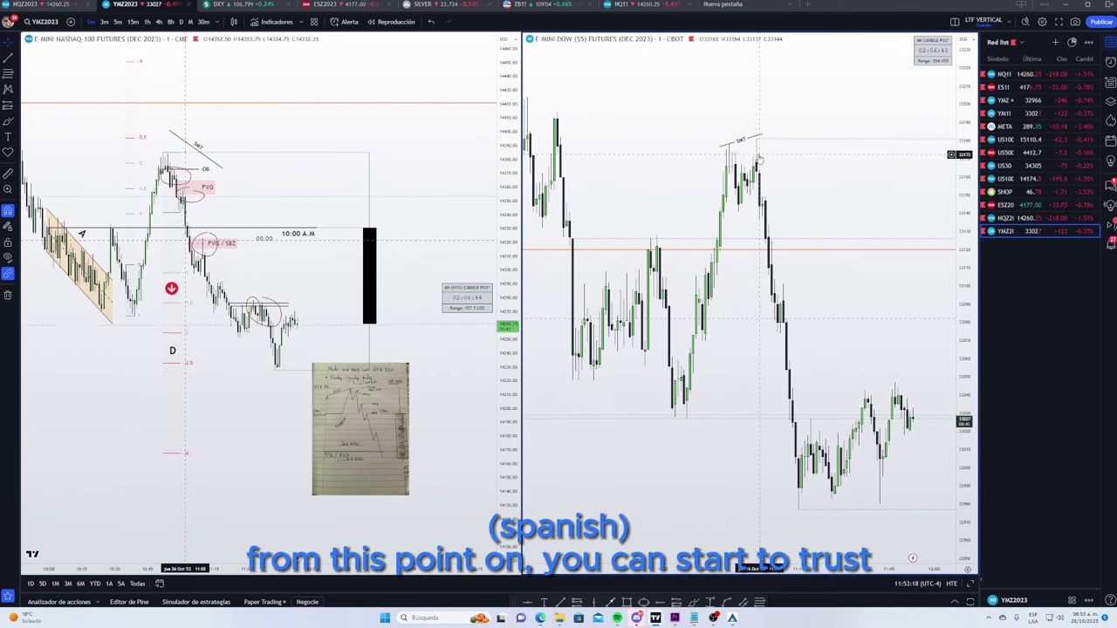
Examine the circled OB, FVG and FVG / SBZ entries on the Nasdaq chart up close
drag(228, 214, 446, 248)
scroll(451, 252, up, 7)
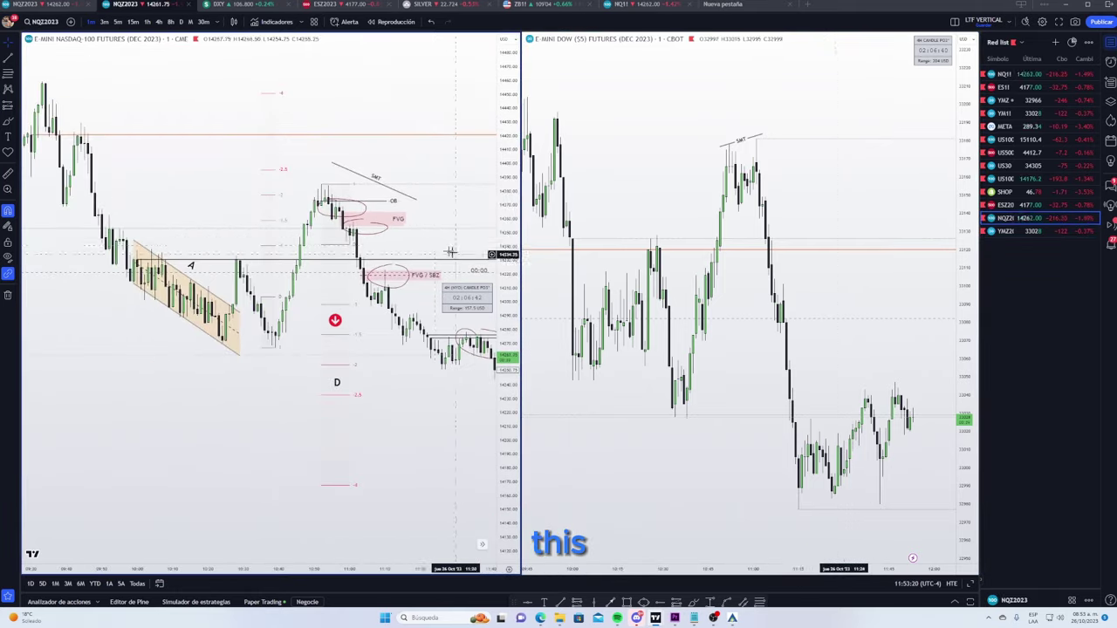
drag(516, 252, 515, 181)
scroll(397, 381, up, 8)
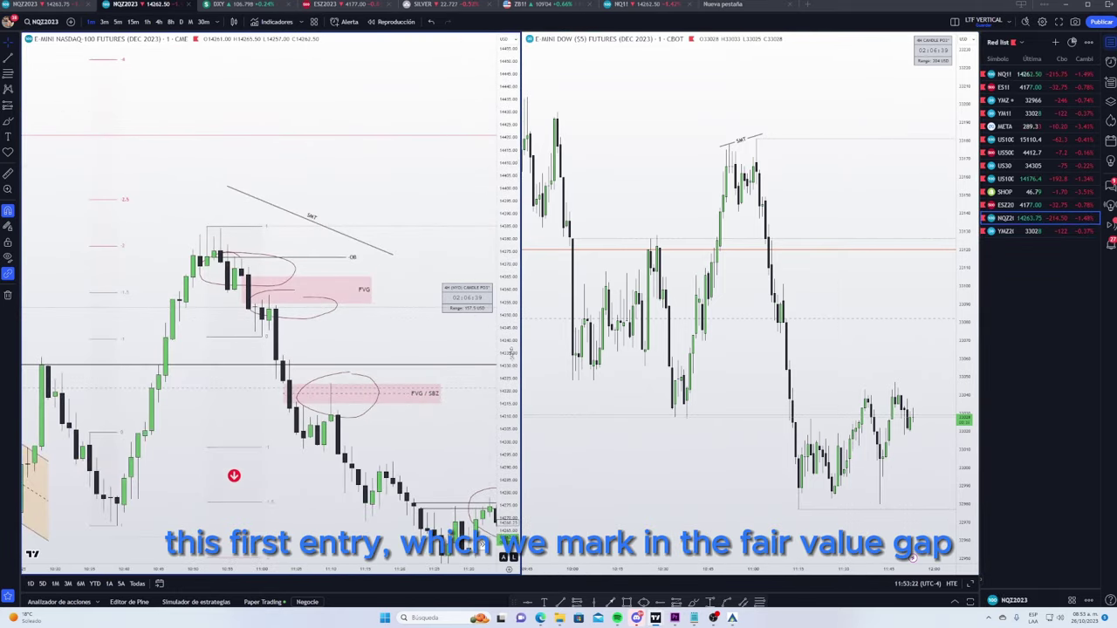
scroll(397, 381, up, 6)
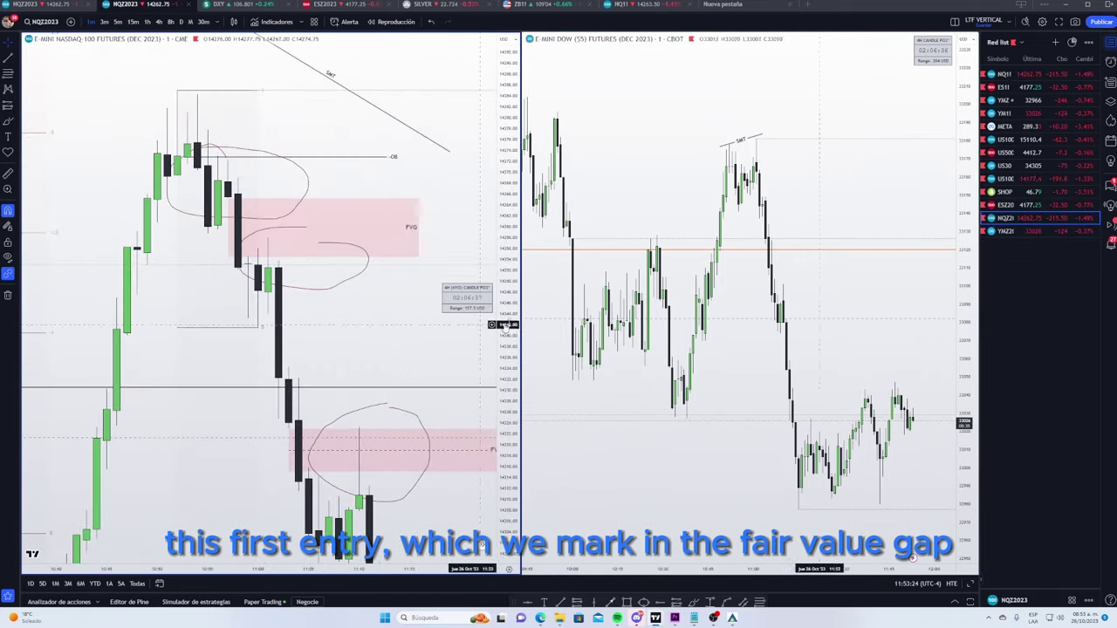
Shift the brushed circle around the FVG entry slightly back in time so it sits on the retest candles of the Nasdaq chart
scroll(402, 339, up, 1)
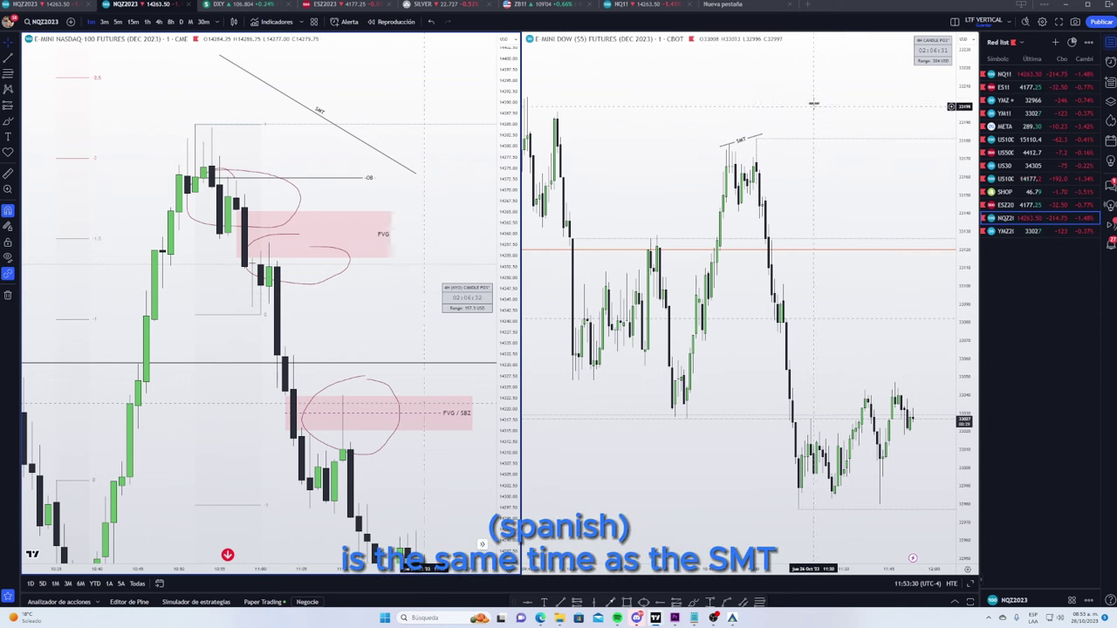
drag(271, 290, 286, 245)
drag(508, 277, 508, 323)
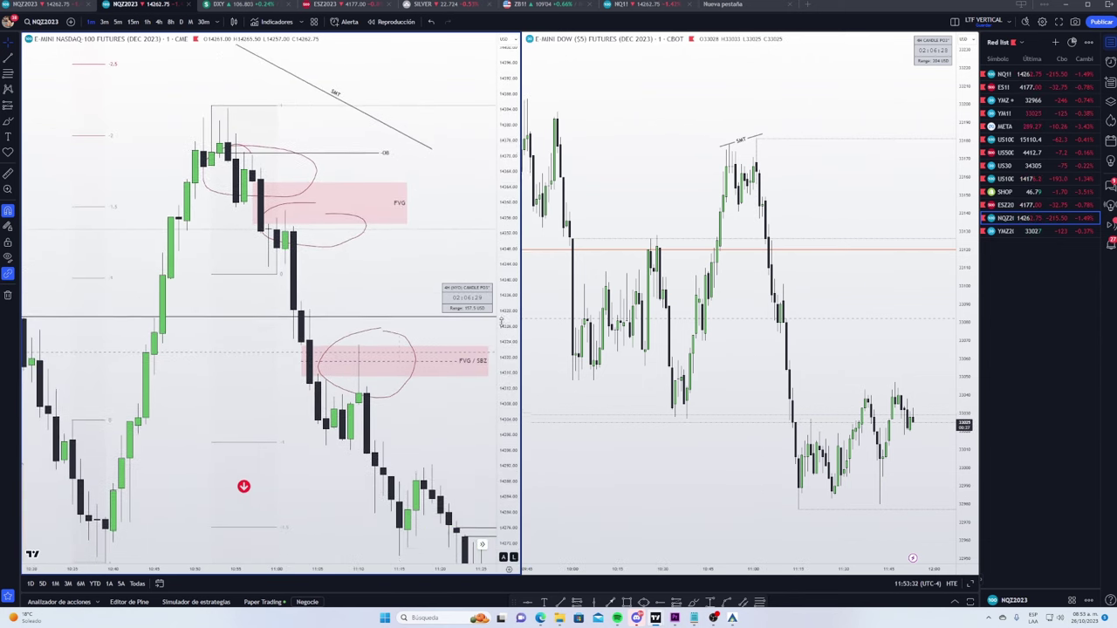
drag(382, 272, 331, 270)
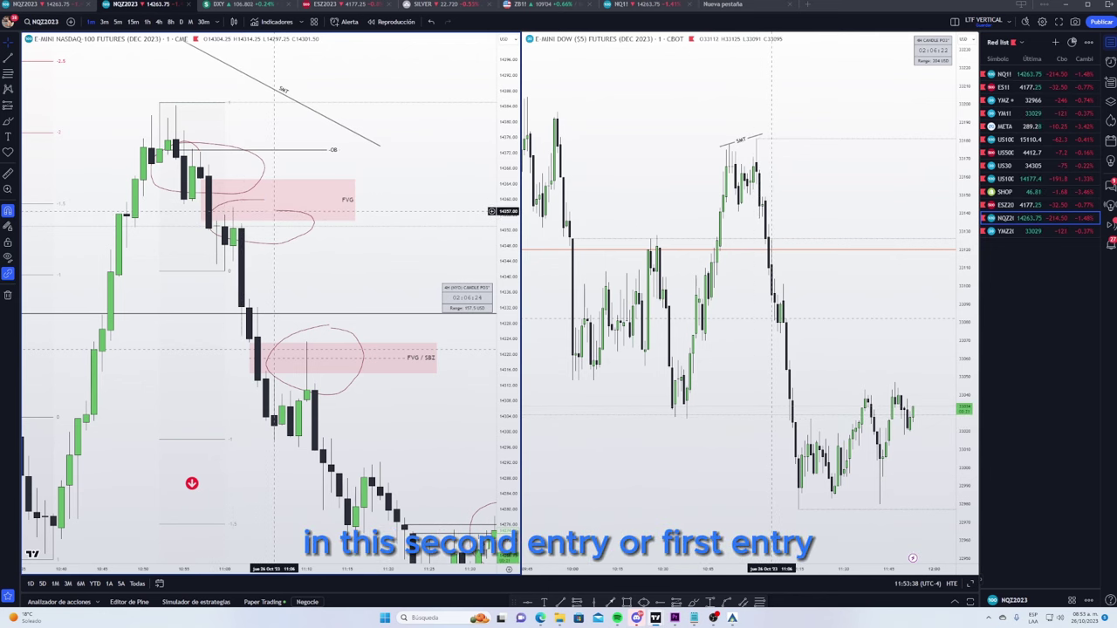
drag(274, 214, 257, 215)
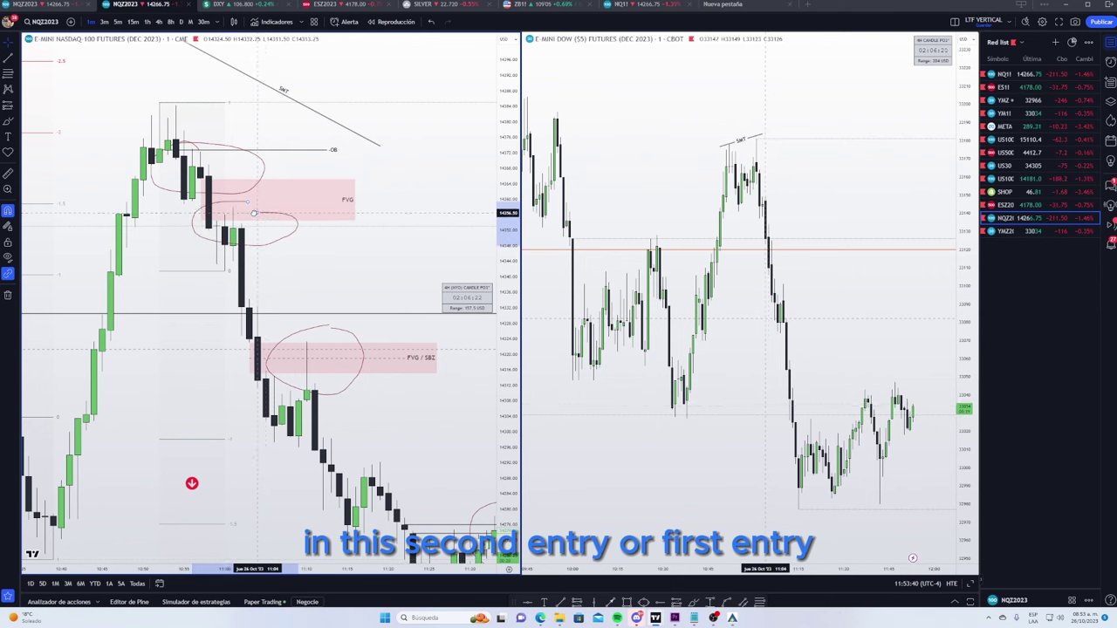
Review the circled Nasdaq entries against the SMT at the highs, and the whole move from the accumulation channel to the distribution low
drag(327, 267, 322, 269)
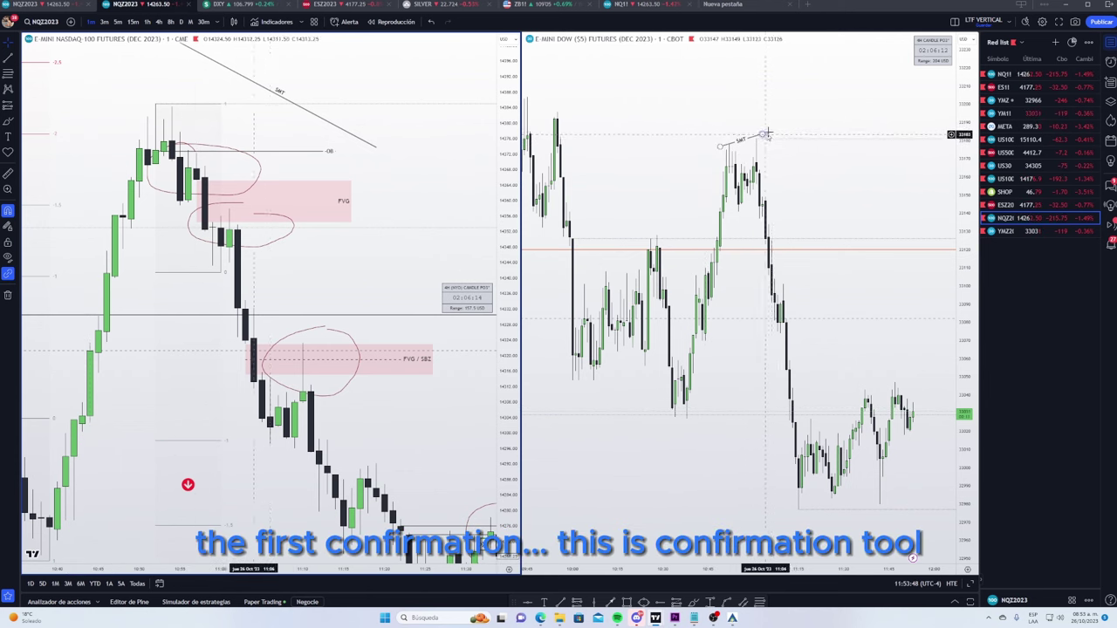
drag(447, 420, 417, 428)
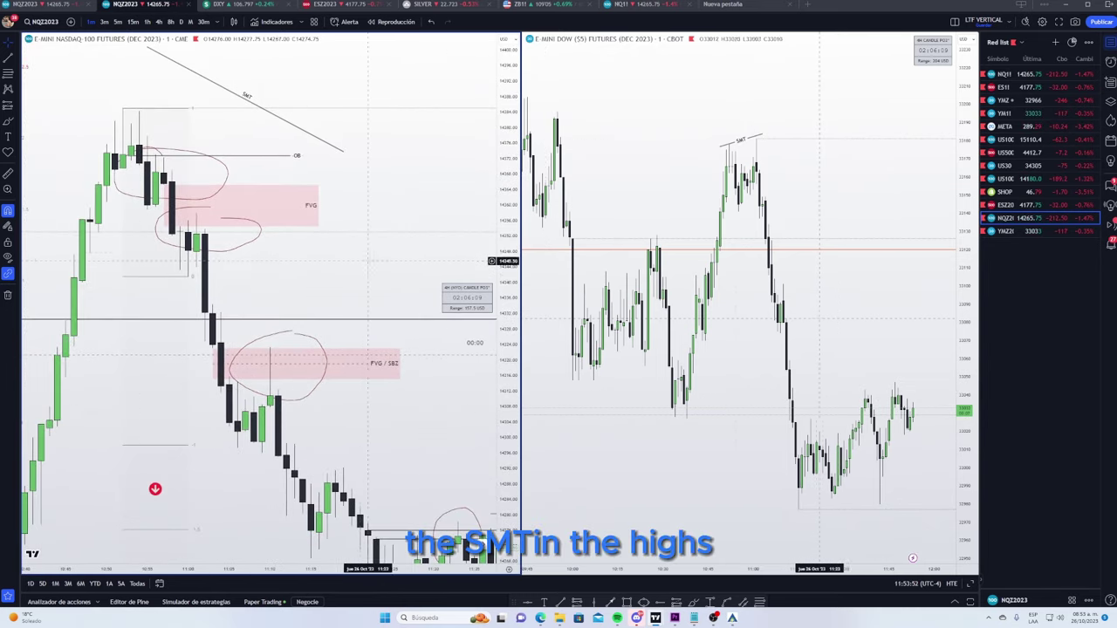
drag(461, 259, 473, 237)
drag(397, 392, 382, 340)
drag(499, 357, 502, 393)
scroll(475, 397, down, 2)
scroll(489, 360, down, 2)
scroll(445, 346, down, 2)
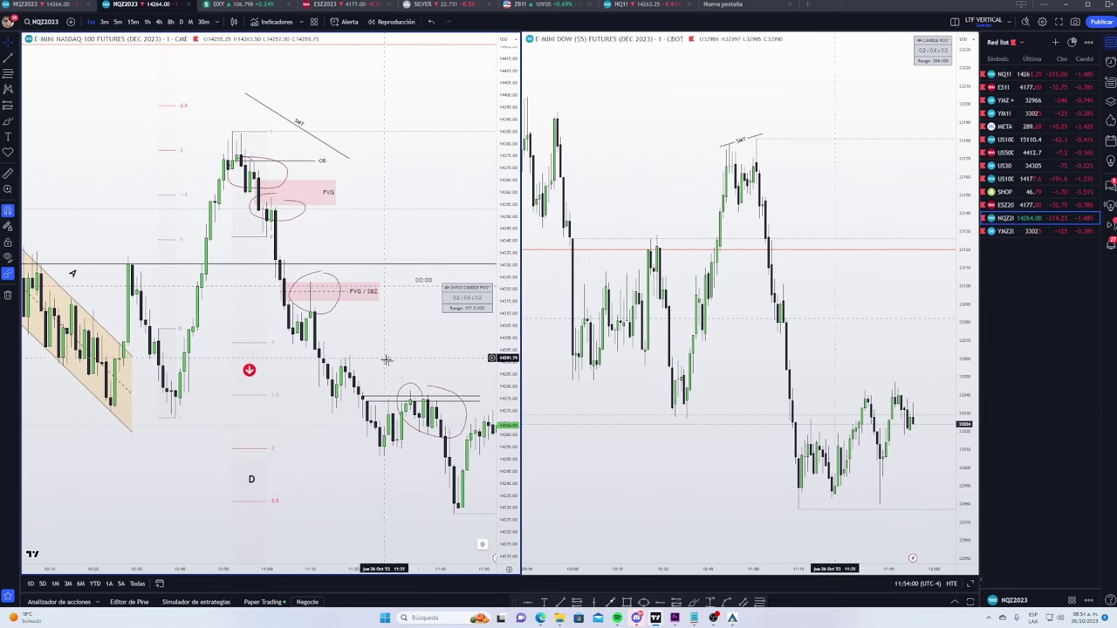
drag(401, 362, 366, 350)
drag(503, 334, 504, 360)
scroll(454, 359, down, 1)
drag(448, 360, 442, 359)
scroll(443, 359, up, 4)
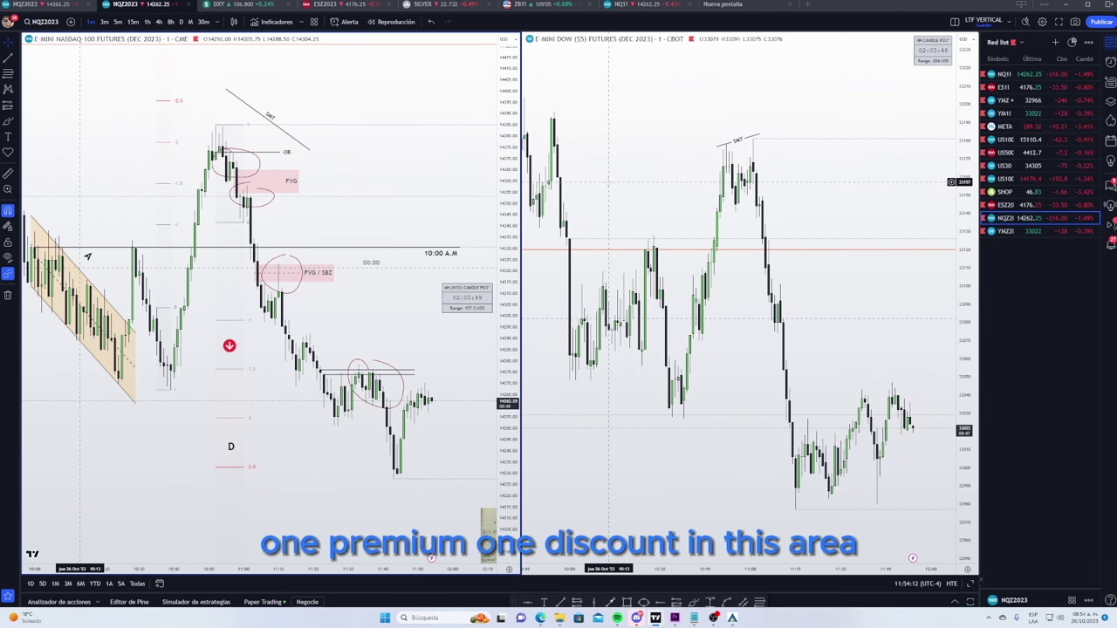
scroll(459, 252, down, 5)
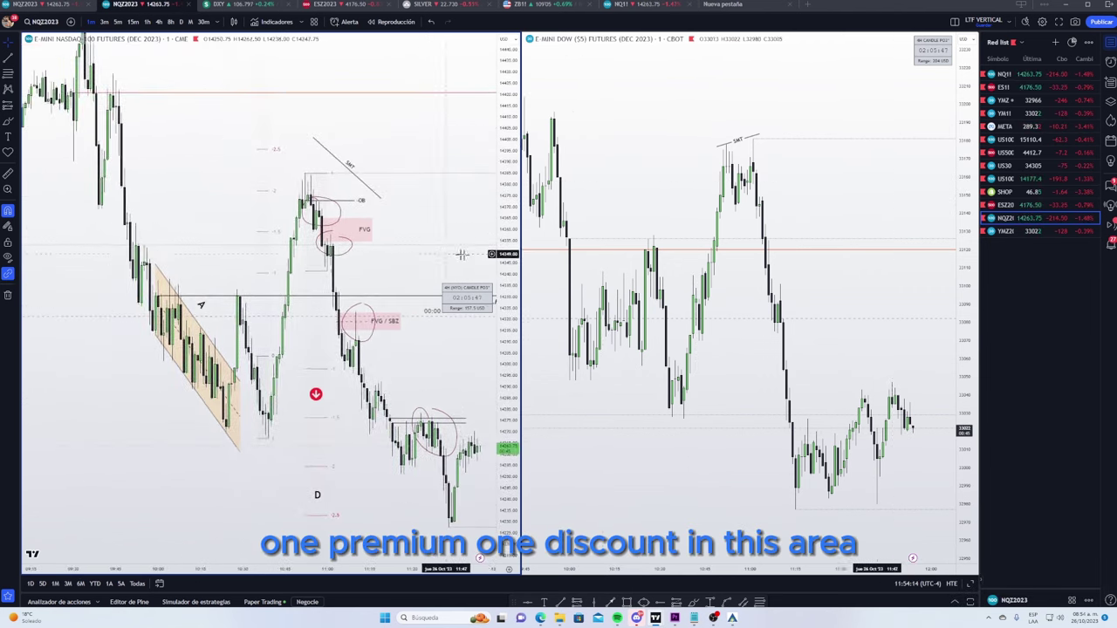
drag(444, 262, 415, 262)
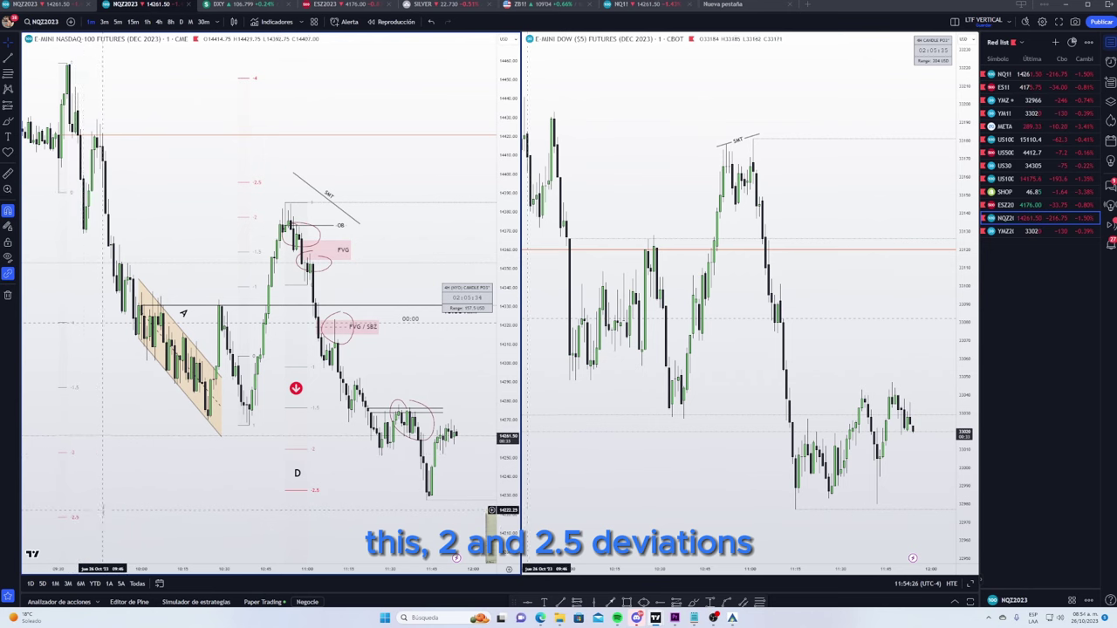
Delete the larger deviation projection anchored on the Nasdaq opening high, keeping the smaller one
drag(305, 521, 293, 519)
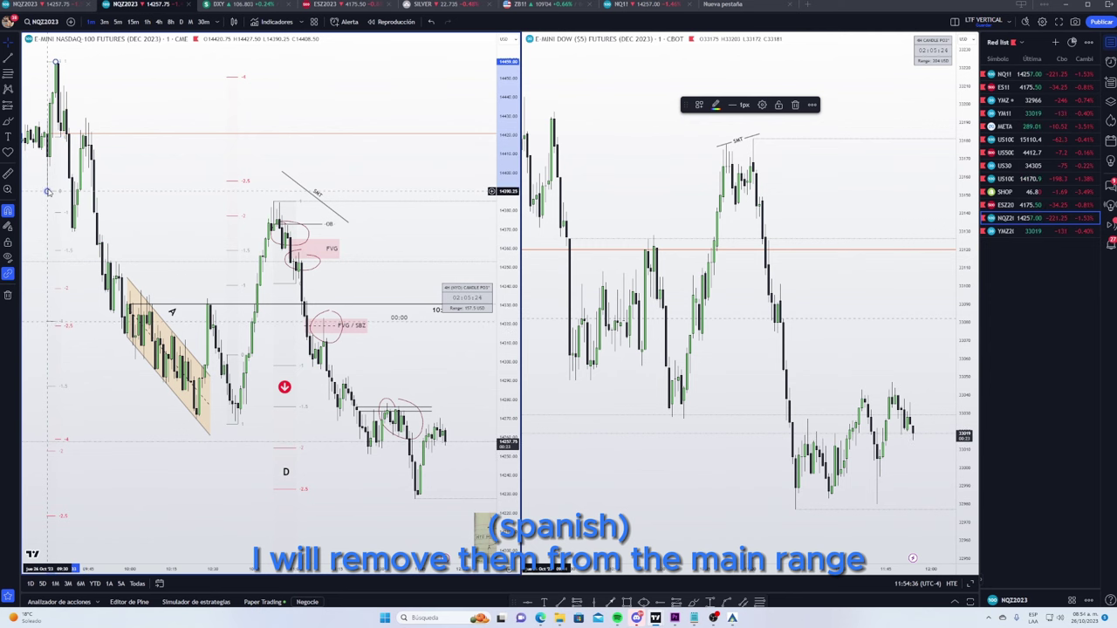
key(Delete)
mouse_move(216, 101)
mouse_down()
mouse_move(205, 101)
mouse_move(218, 100)
mouse_up()
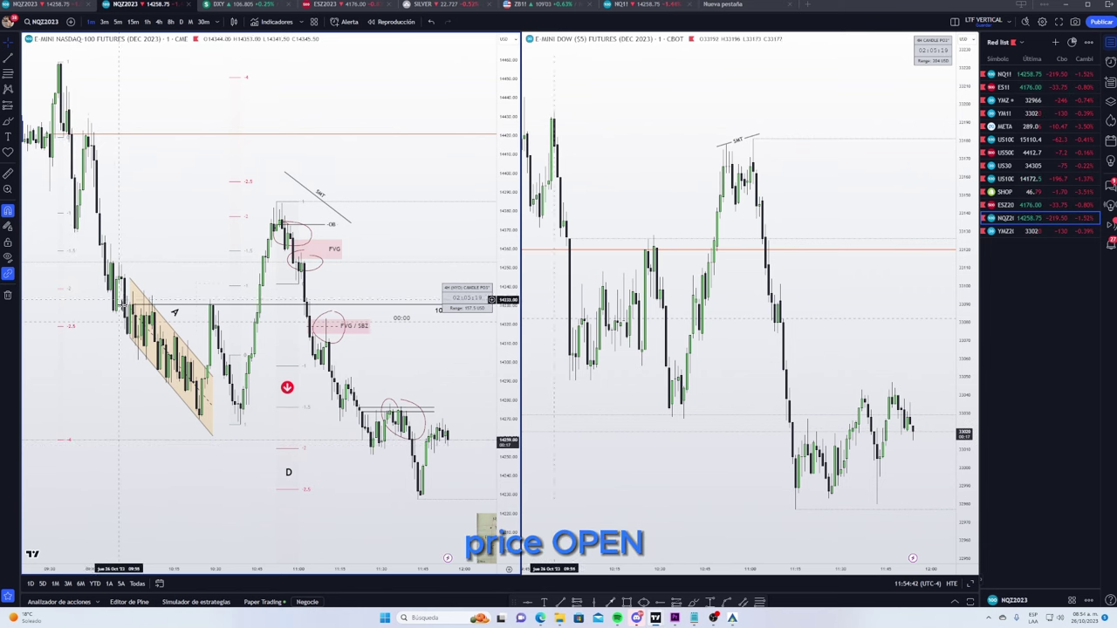
Compare the -2.5 deviation levels with the 10:00 A.M. opening line, the accumulation channel and the manipulation high on the Nasdaq chart
drag(398, 356, 455, 343)
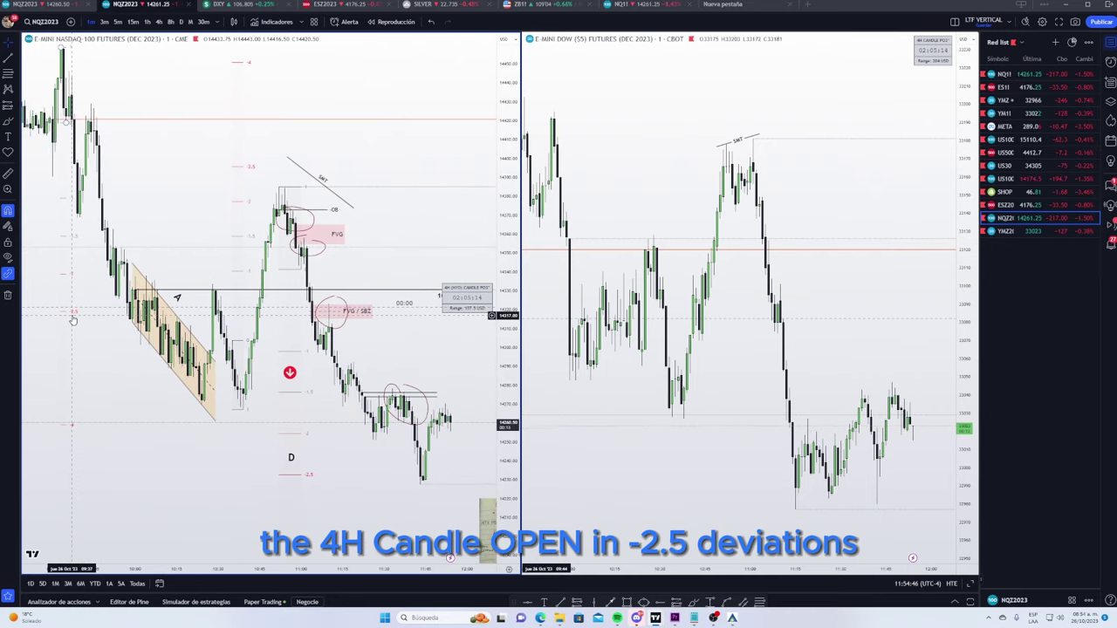
drag(84, 323, 83, 326)
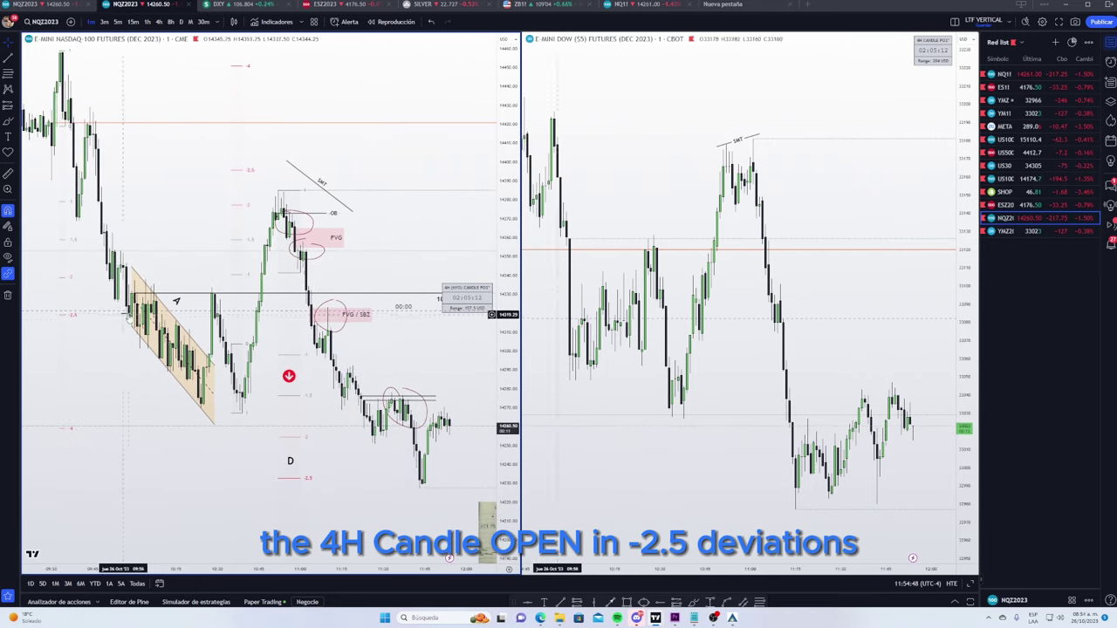
drag(415, 355, 448, 355)
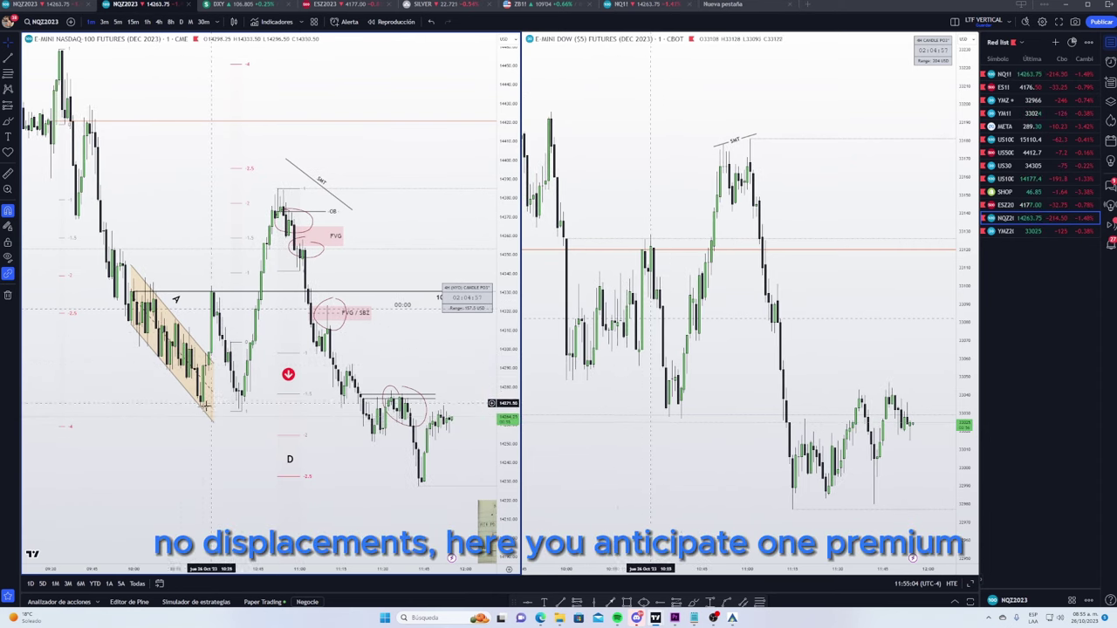
drag(176, 447, 160, 443)
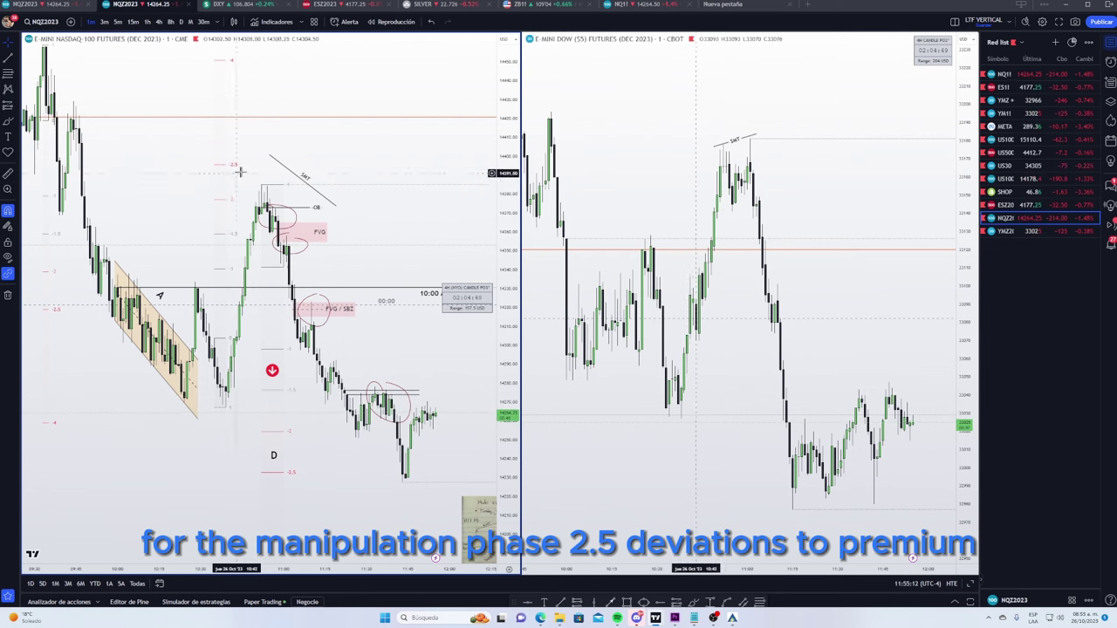
scroll(460, 200, down, 3)
scroll(458, 229, up, 1)
drag(457, 229, 495, 238)
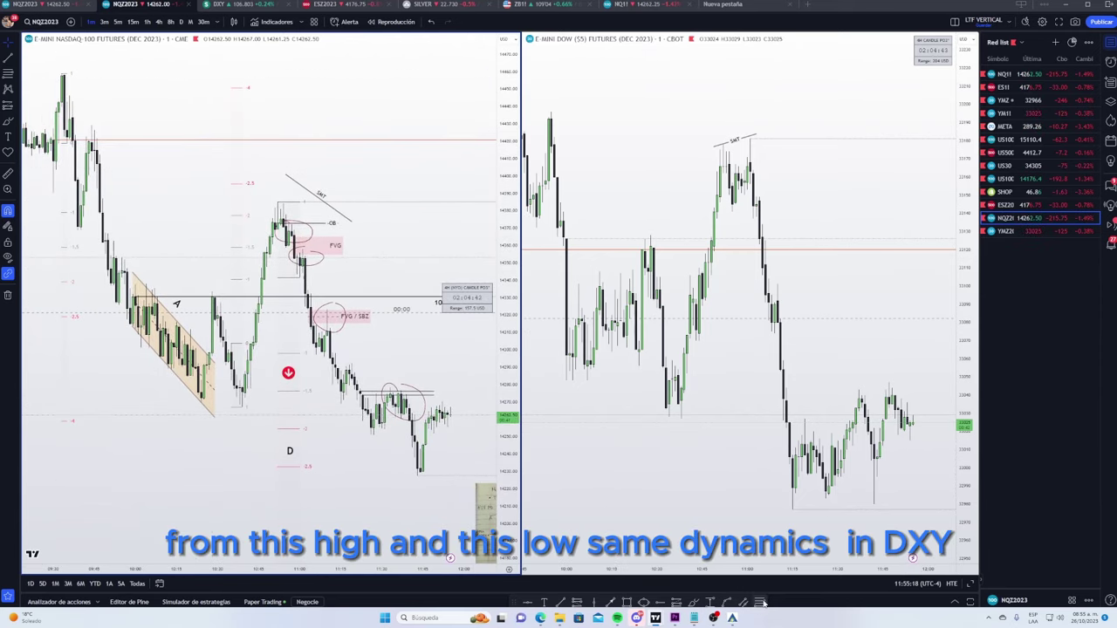
Draw a premium and discount range with a 0.5 level from the Nasdaq opening high to the swing low before the rally
click(420, 74)
click(242, 408)
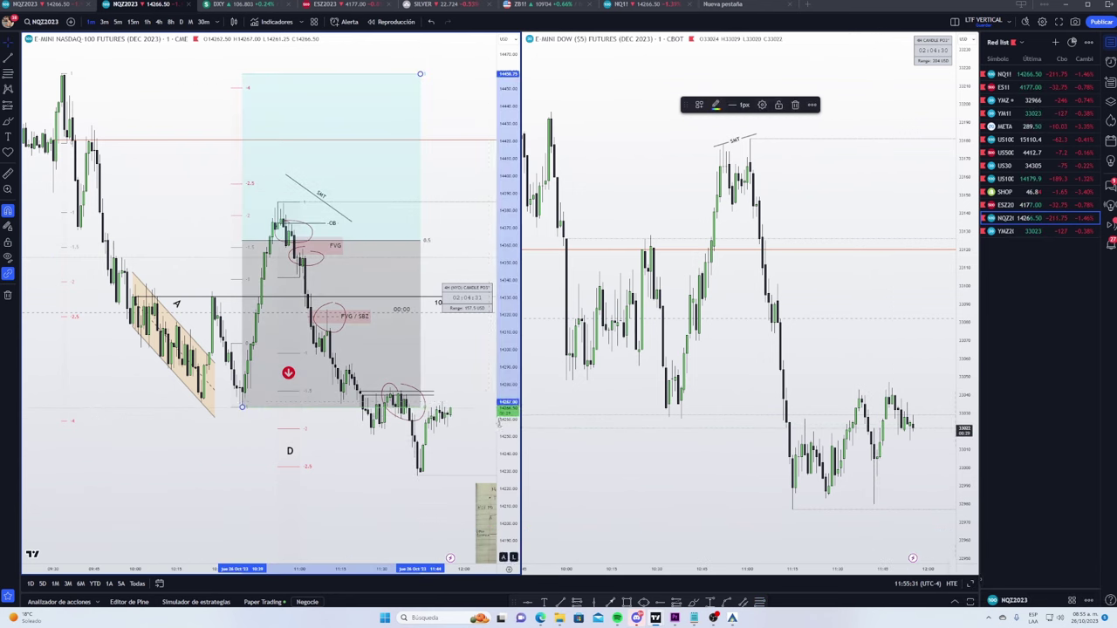
click(469, 201)
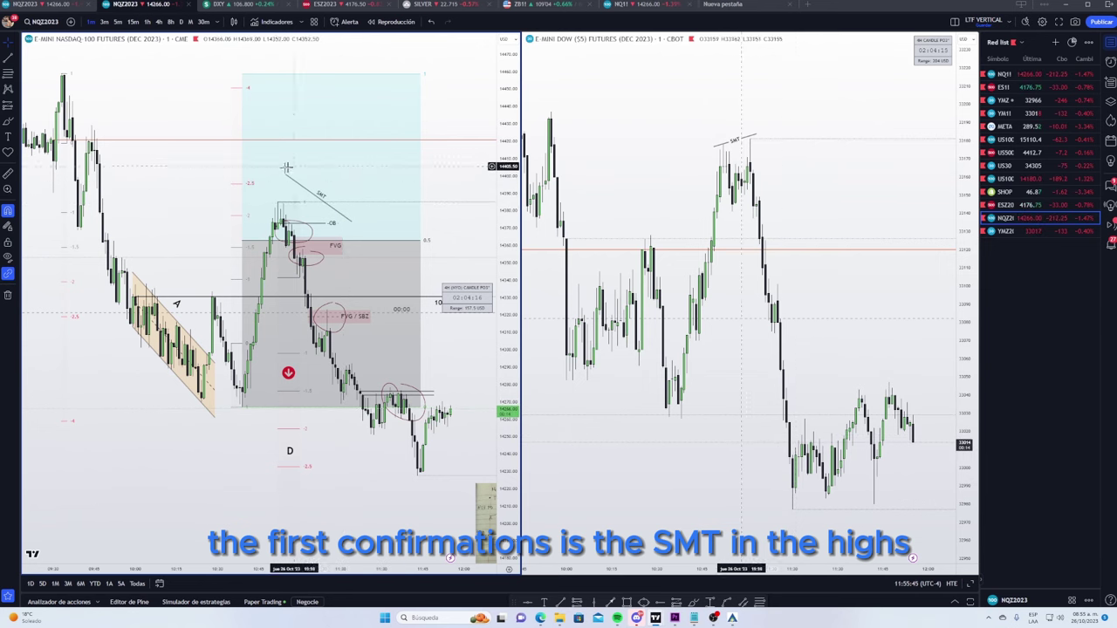
Reposition the SMT trend line above the Nasdaq highs and give it a gentler slope toward the OB level
drag(332, 191, 267, 178)
drag(340, 220, 335, 214)
click(441, 206)
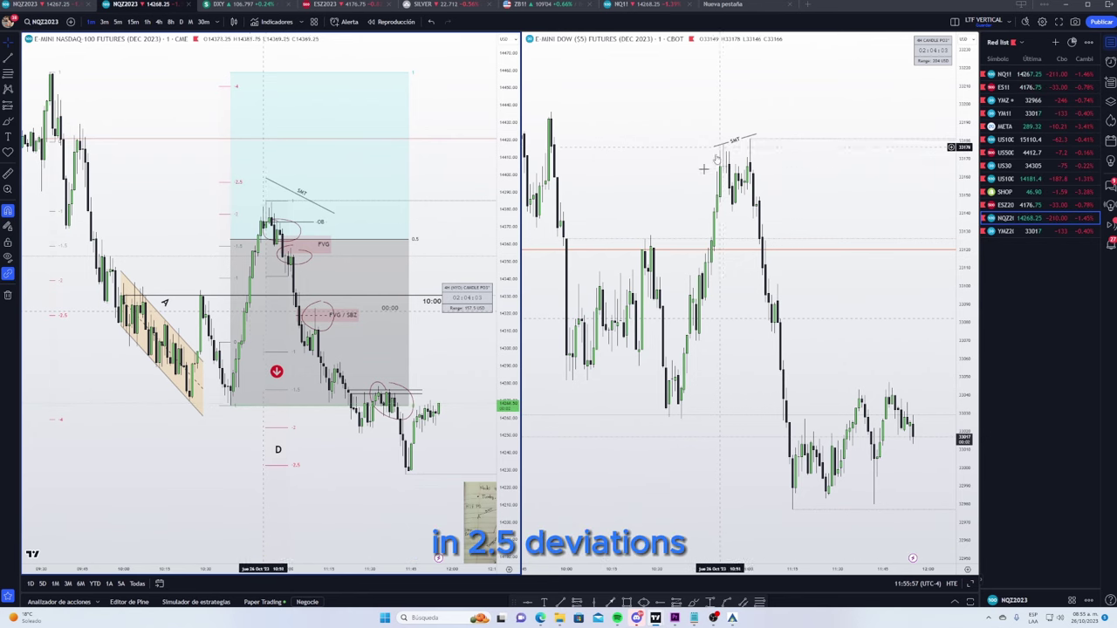
Check the DXY chart for the same dynamics and review the Nasdaq price phases beside the 4H candle and handwritten model
click(240, 5)
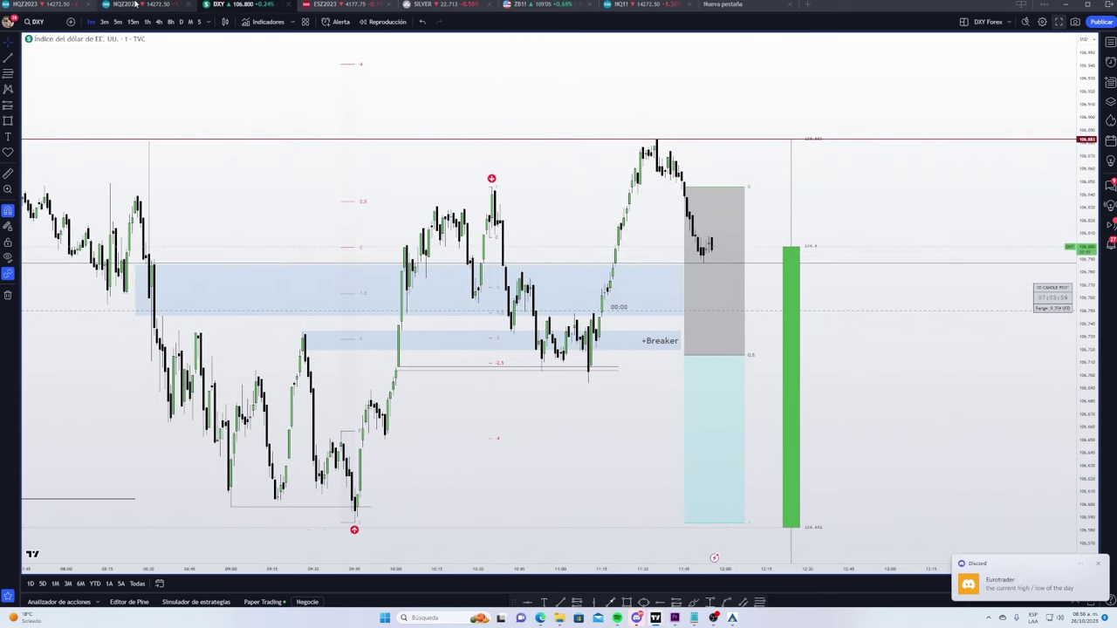
click(135, 4)
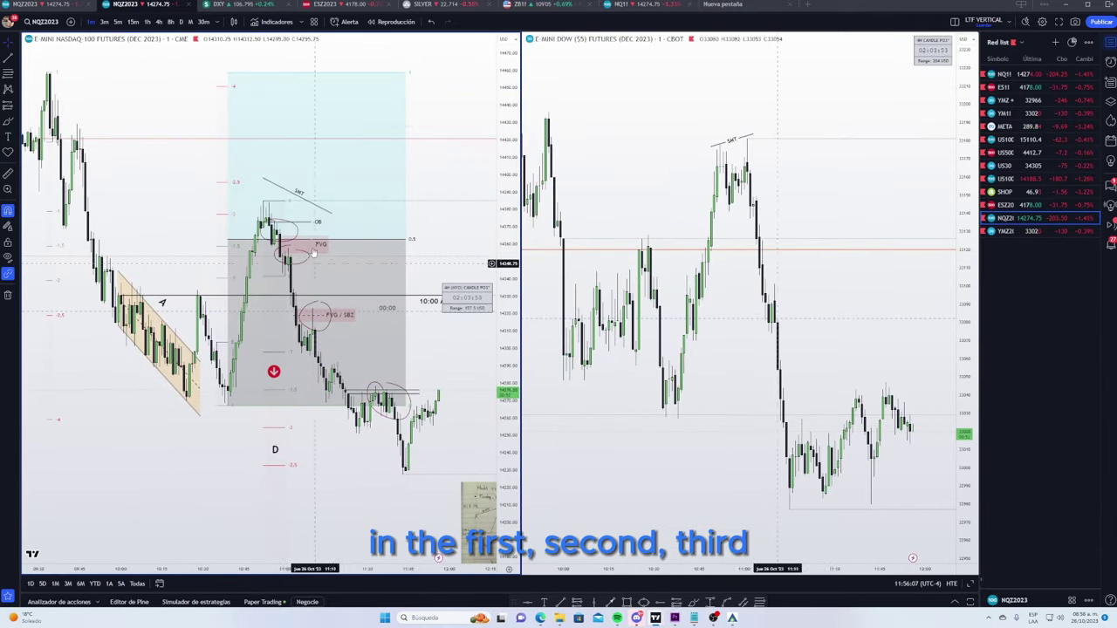
scroll(402, 369, down, 3)
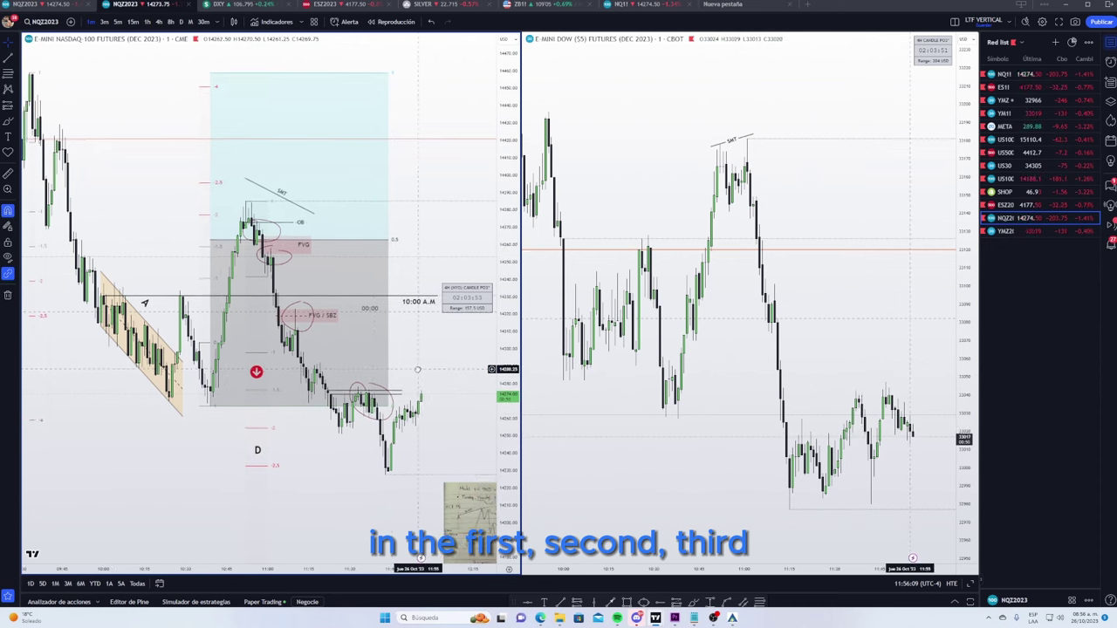
scroll(402, 369, down, 2)
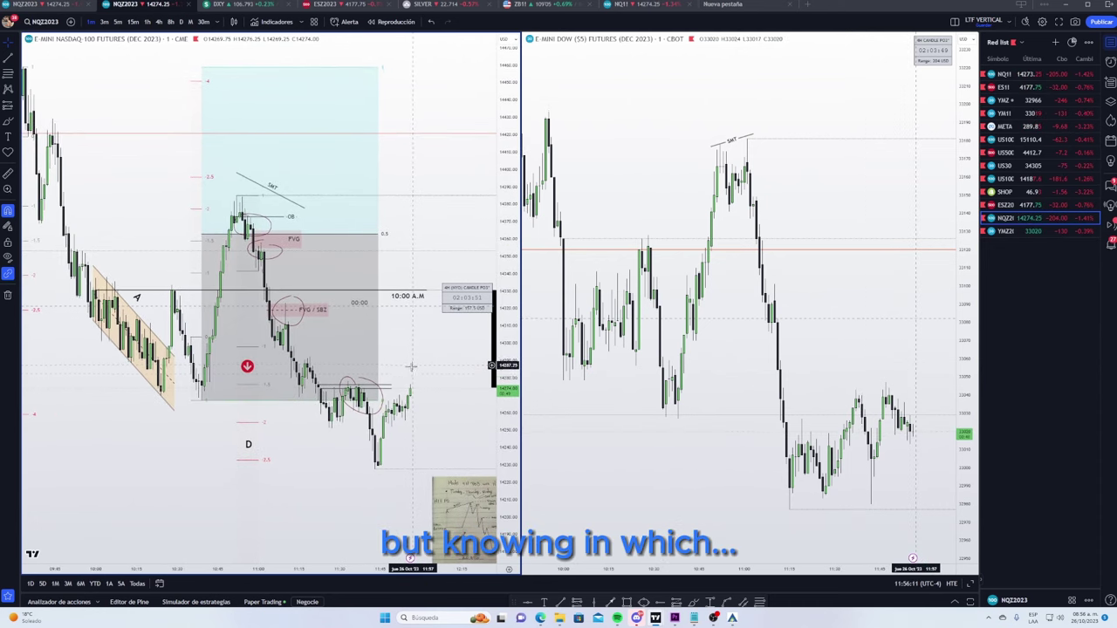
scroll(491, 375, down, 3)
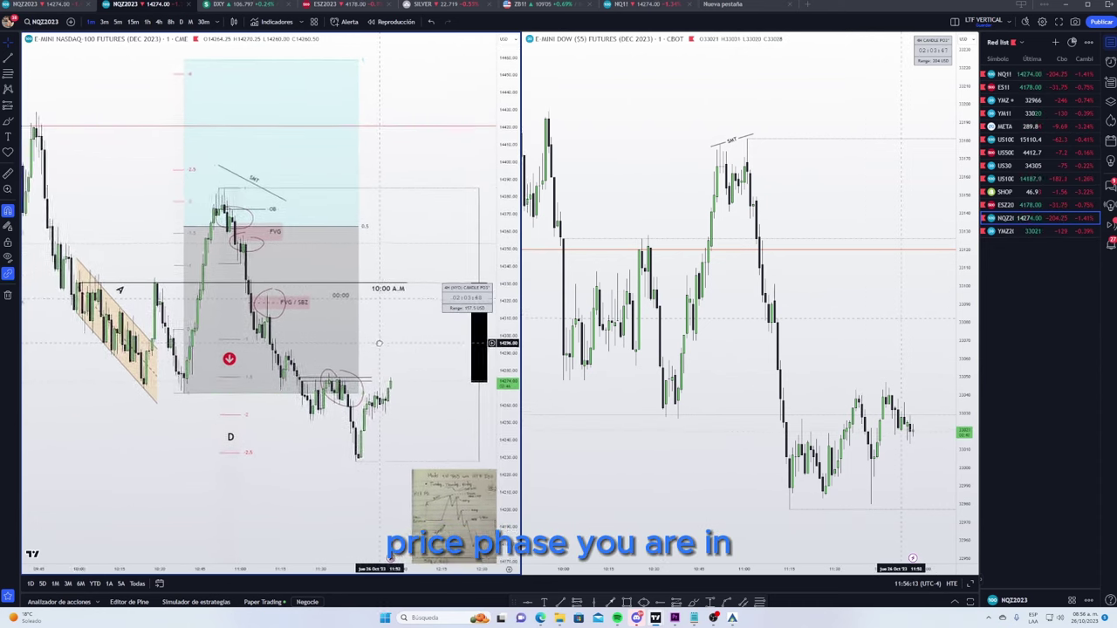
drag(508, 368, 507, 400)
drag(429, 366, 479, 351)
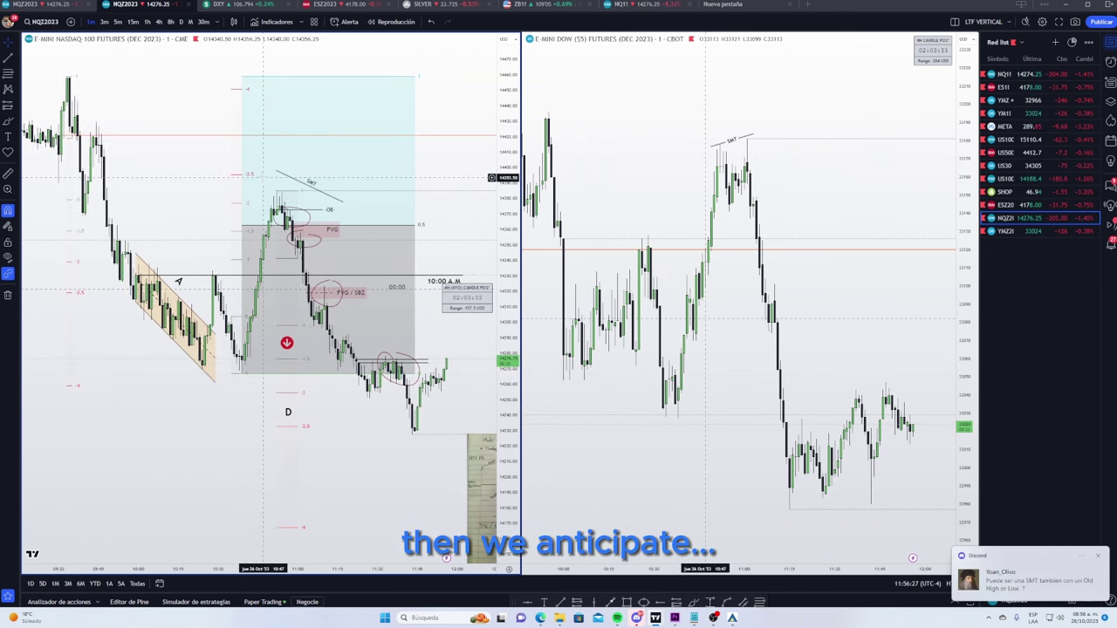
key(Down)
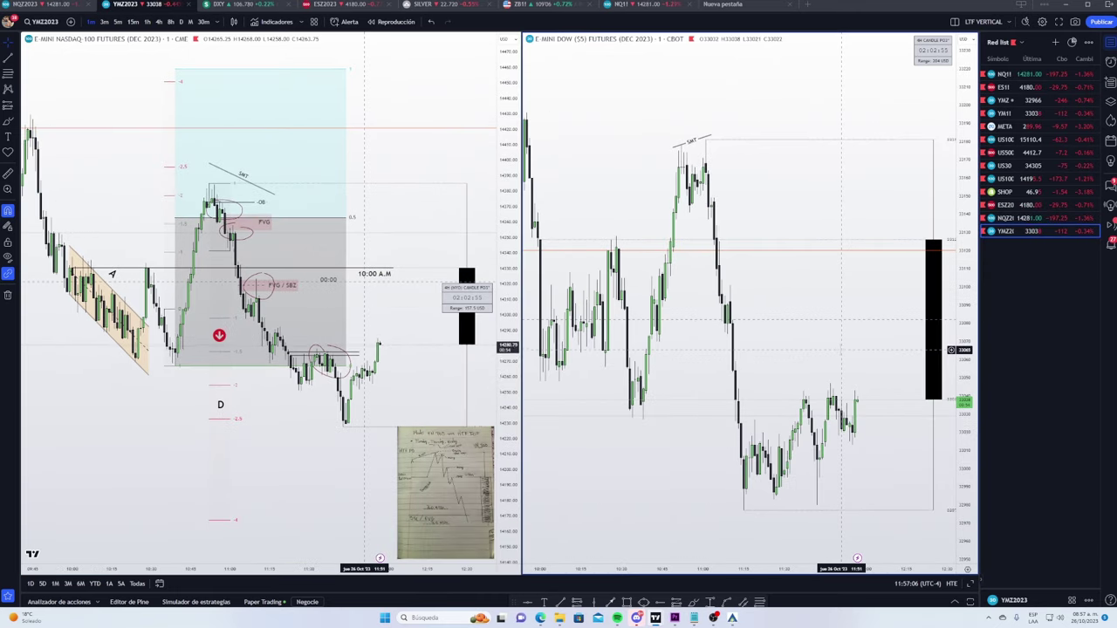